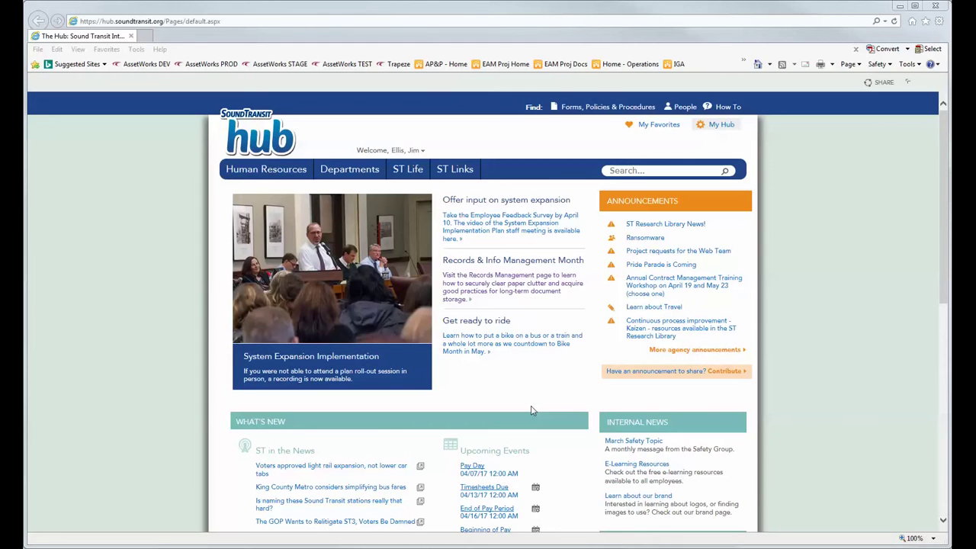
Step: Open a new service request form from the Service Request page of the TST environment
mouse_move(461, 170)
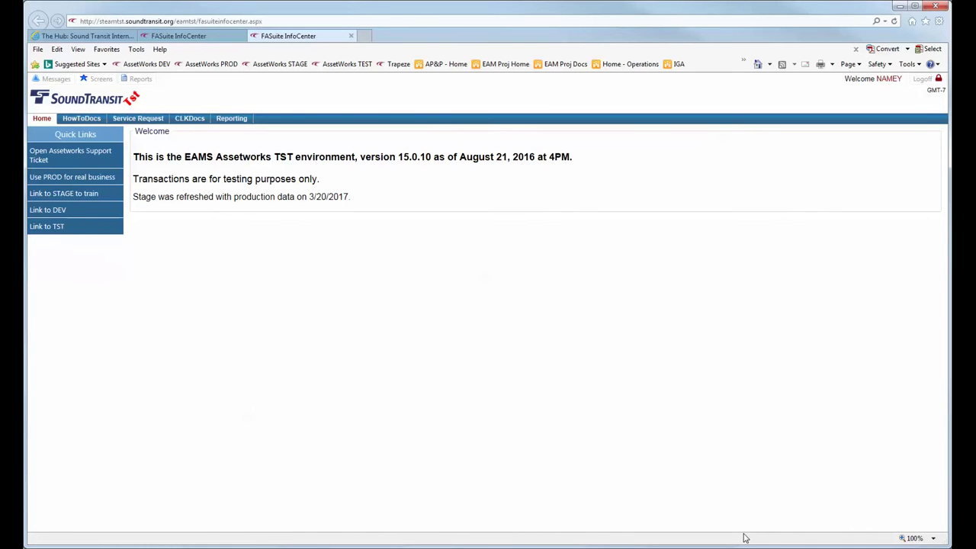
click(140, 123)
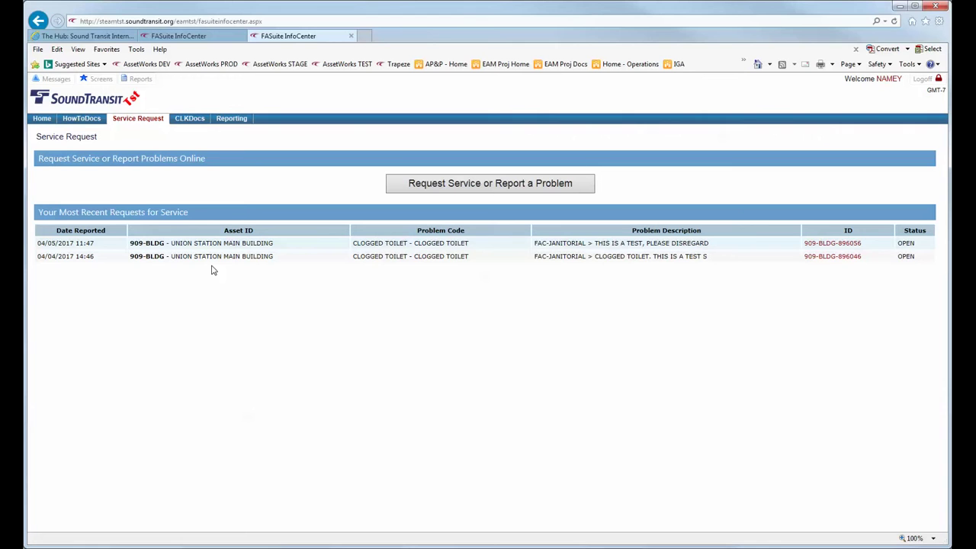
click(488, 187)
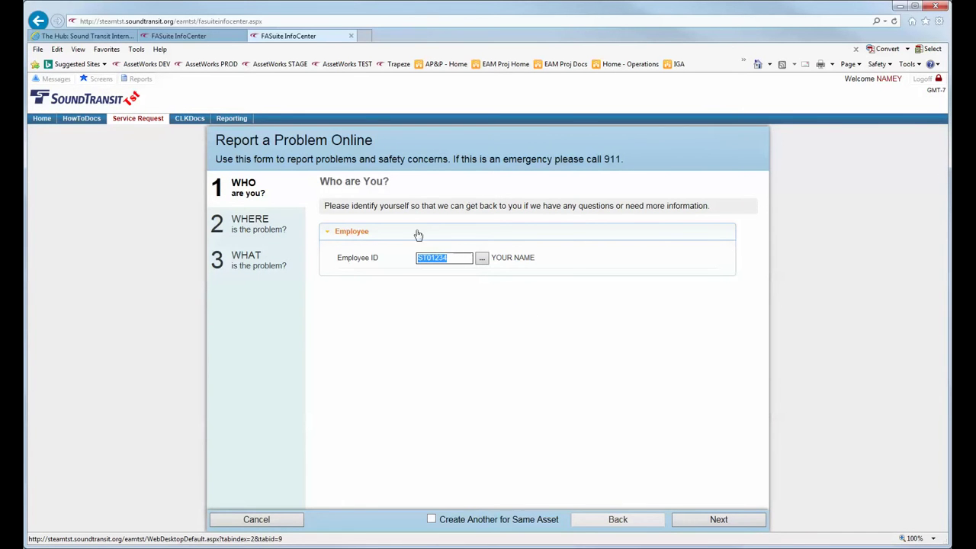
Step: Search the employee ID lookup by Name for an employee's first name, and close the lookup without choosing an entry
click(482, 261)
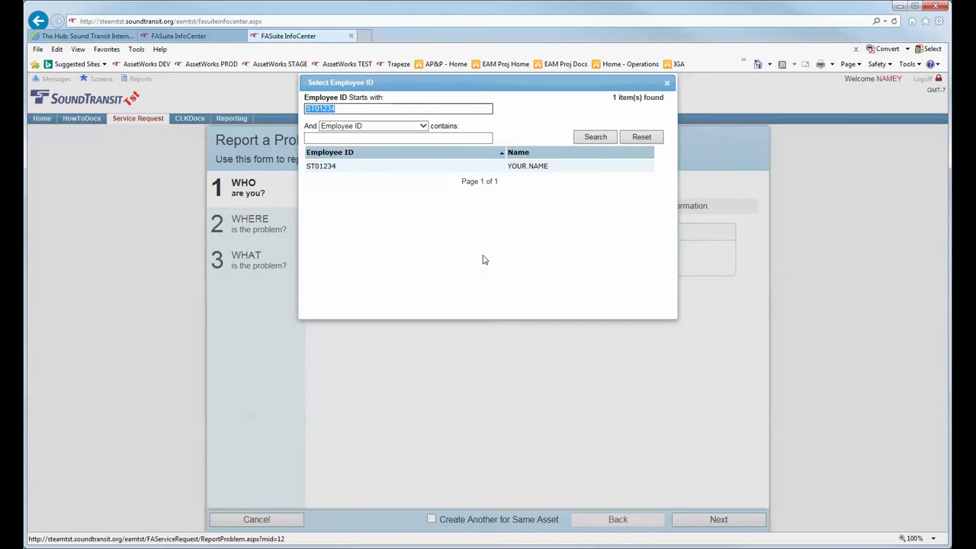
key(BackSpace)
click(422, 128)
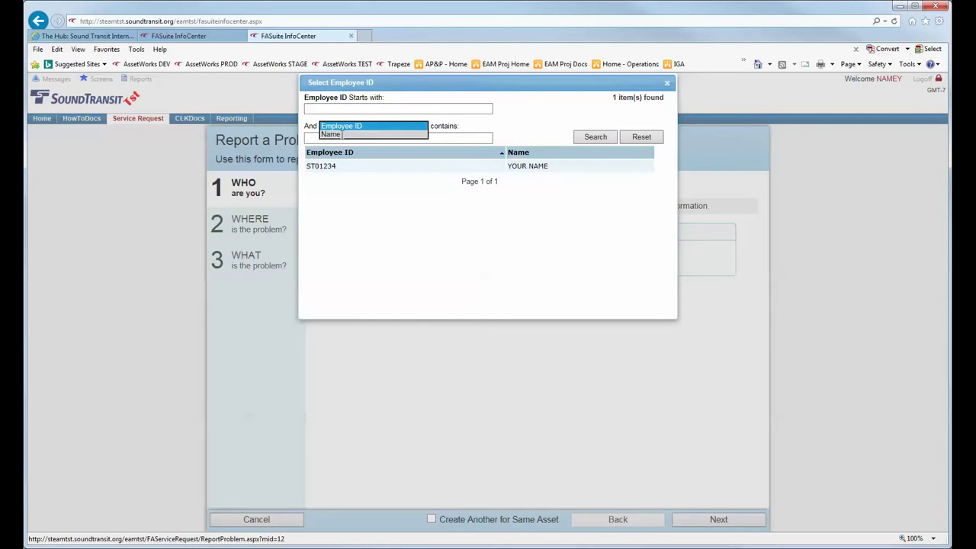
click(343, 135)
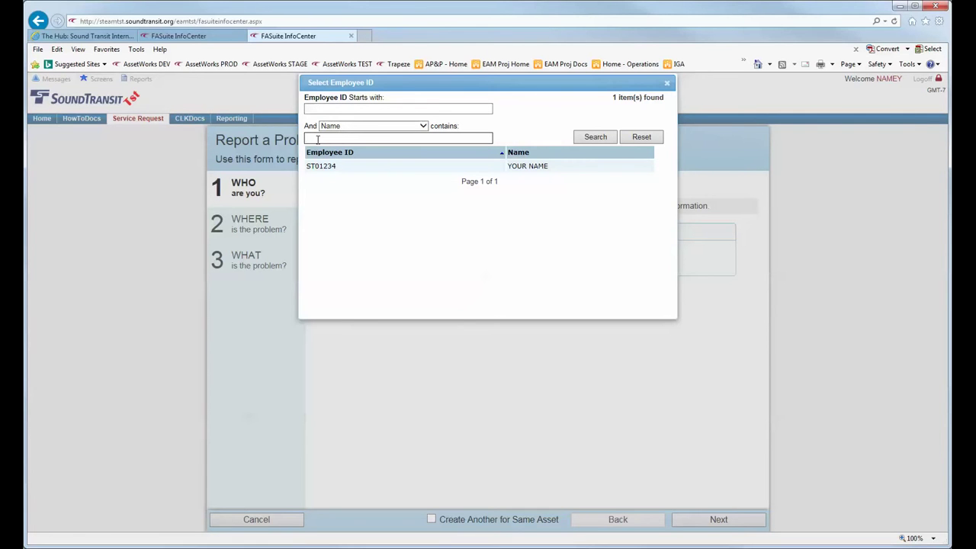
text(JIM)
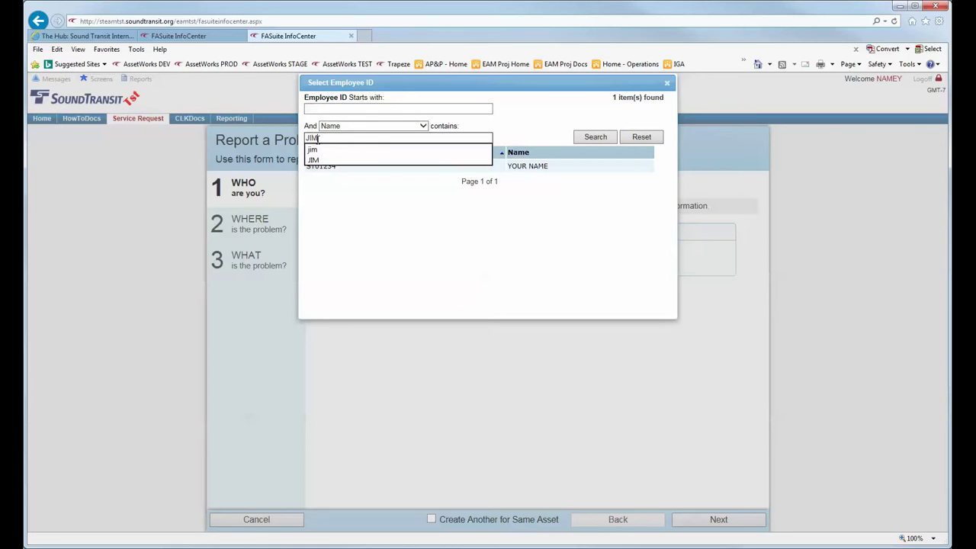
click(587, 141)
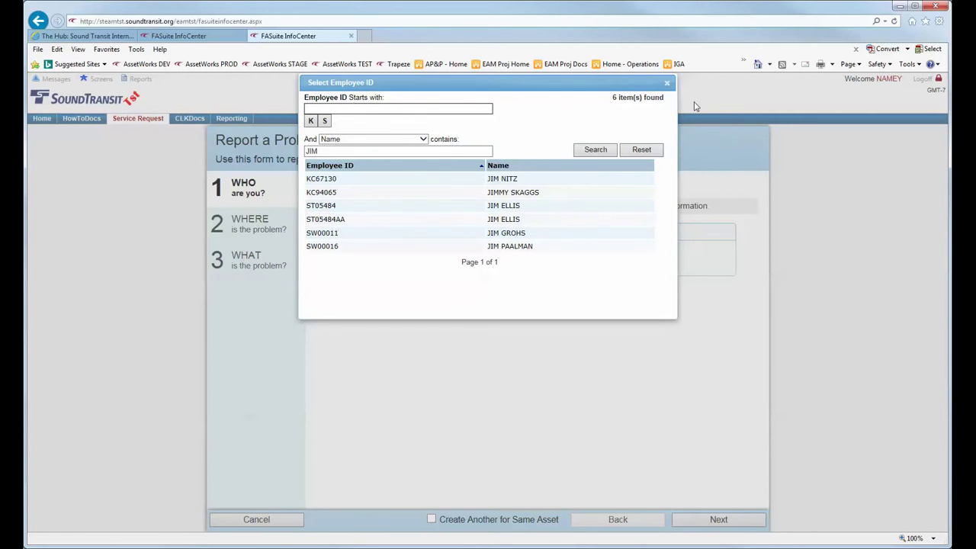
click(666, 83)
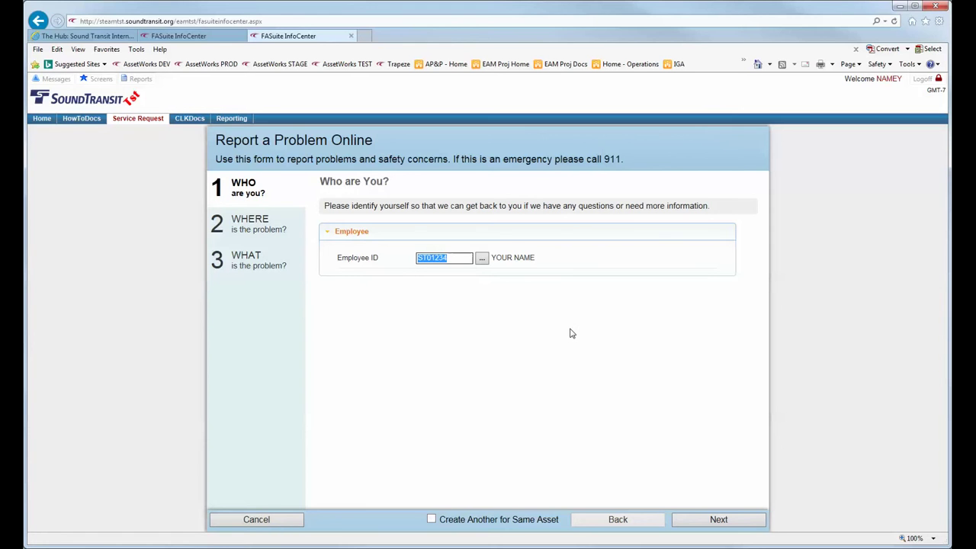
Step: Accept the prefilled employee and search for assets matching UNION as the problem location
click(719, 520)
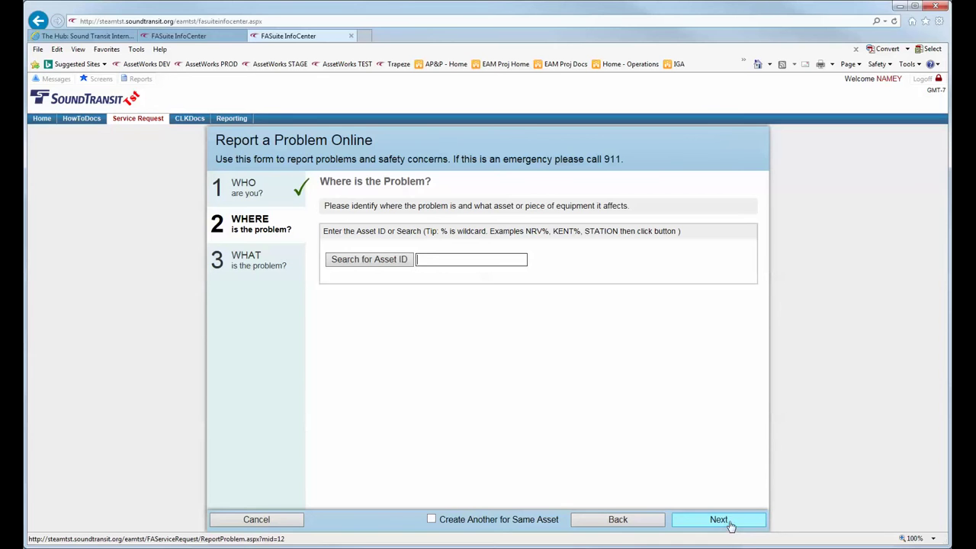
click(726, 524)
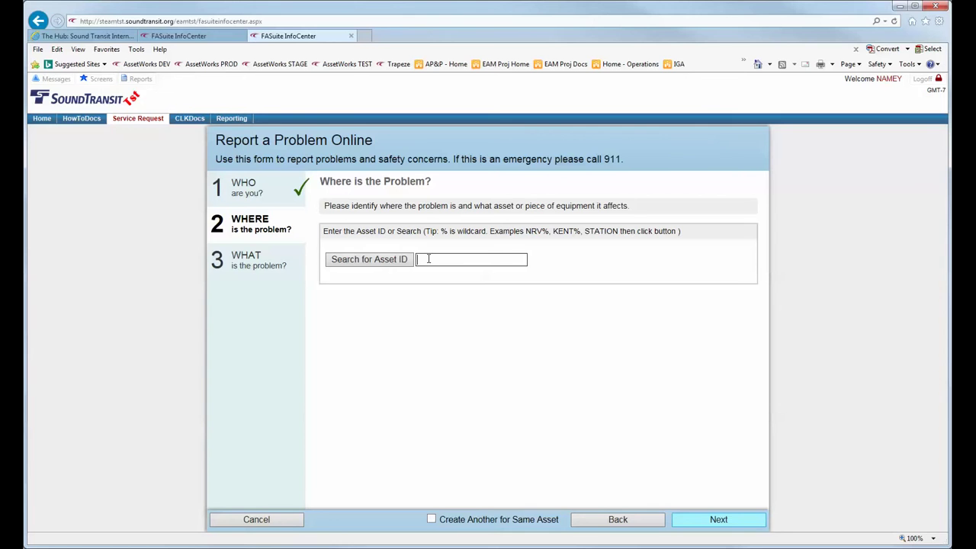
text(UNION)
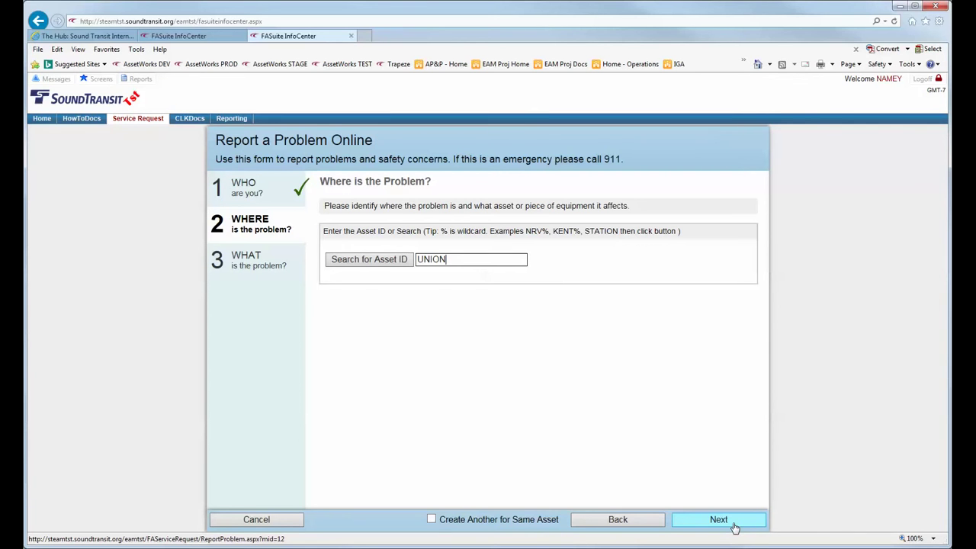
click(373, 260)
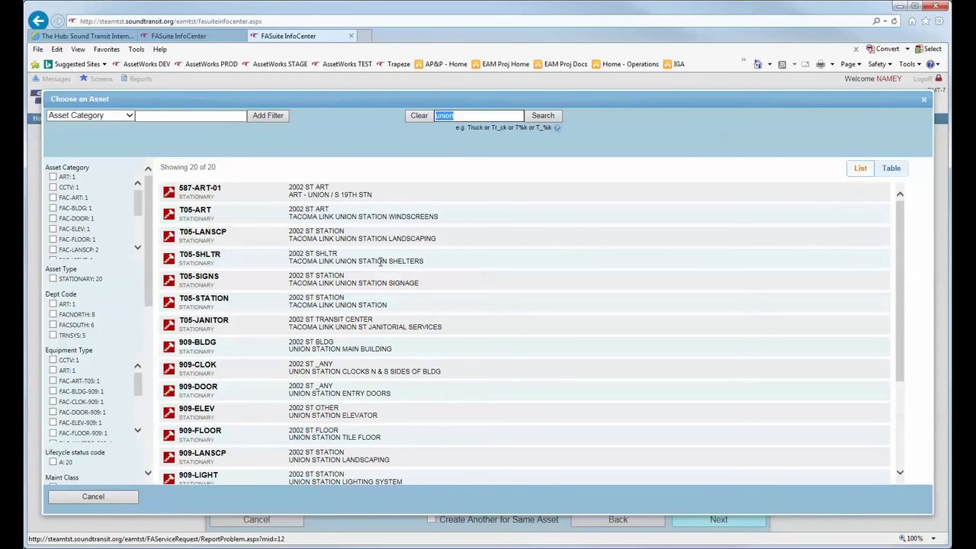
click(381, 263)
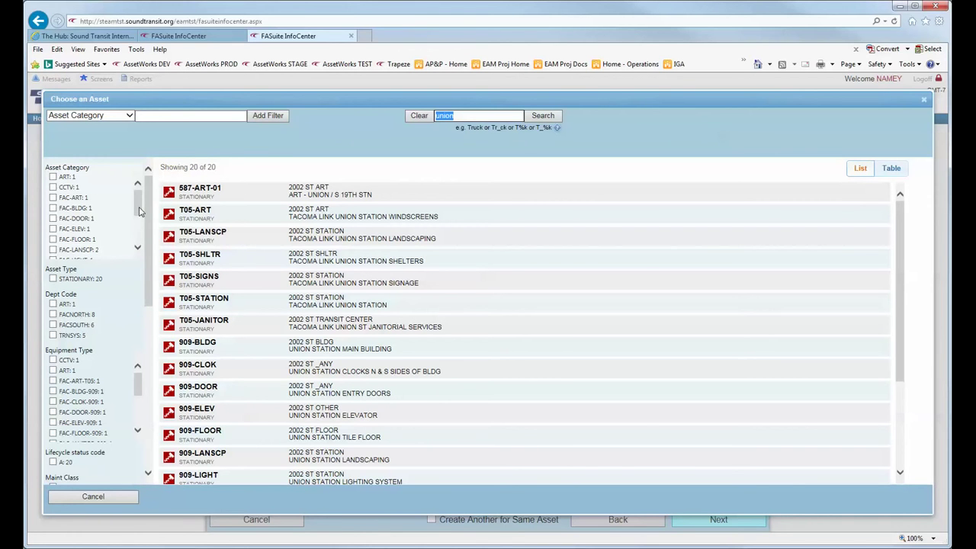
Step: Try filtering the asset results by the FAC-BLDG and FAC-STATION categories, and remove both filters
click(52, 208)
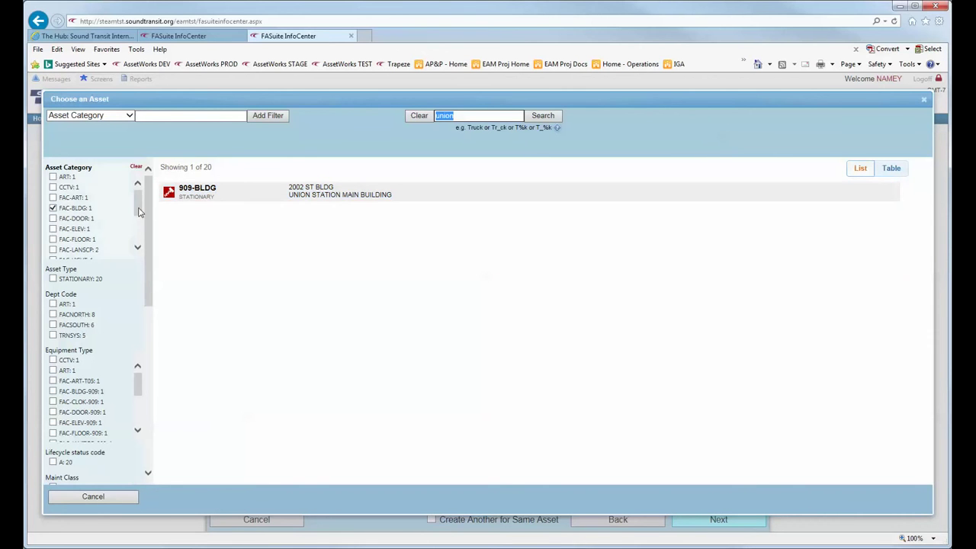
mouse_move(139, 212)
mouse_down()
mouse_move(138, 237)
mouse_move(138, 221)
mouse_up()
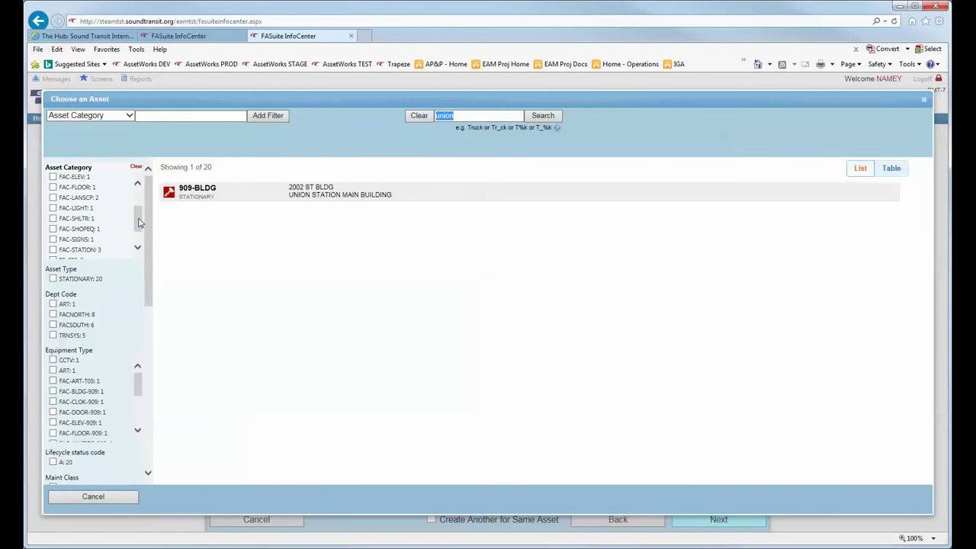
click(52, 250)
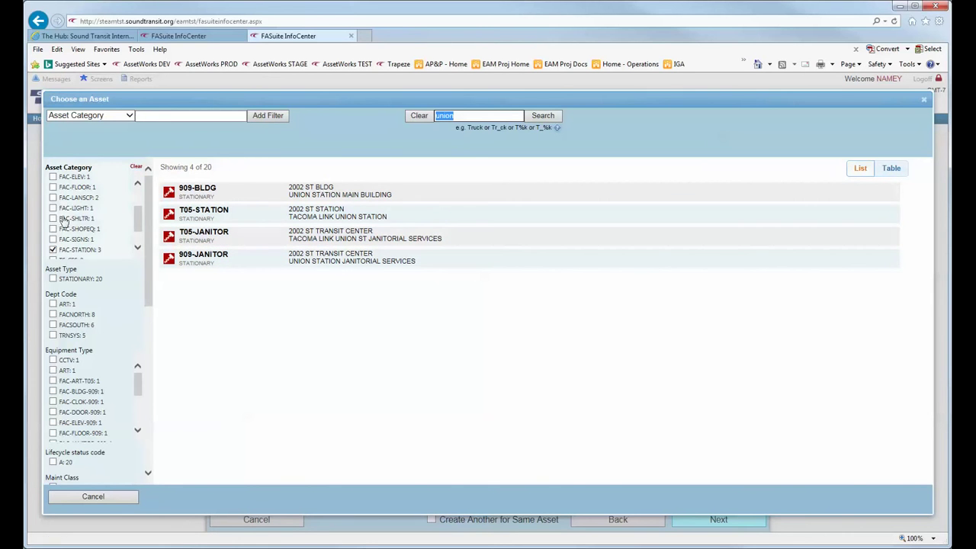
click(52, 251)
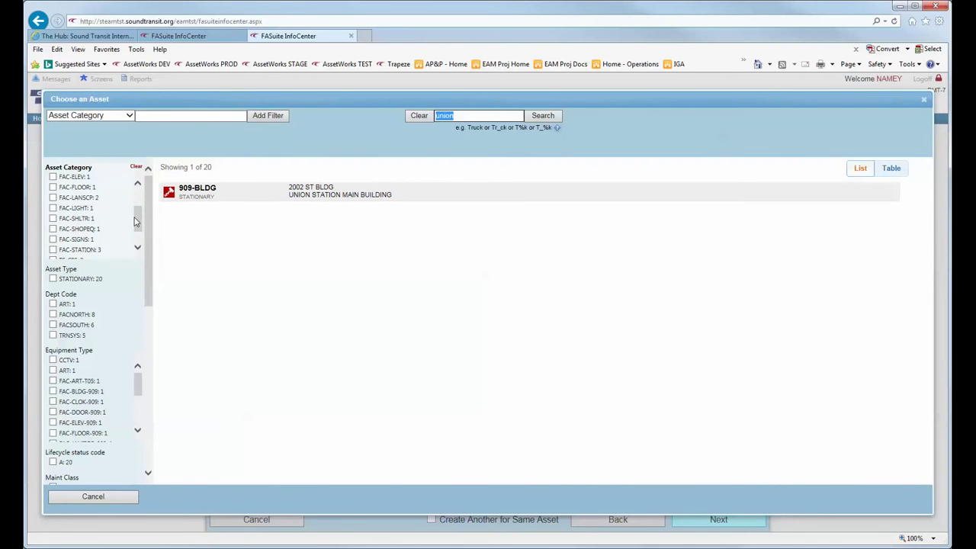
drag(137, 217, 145, 191)
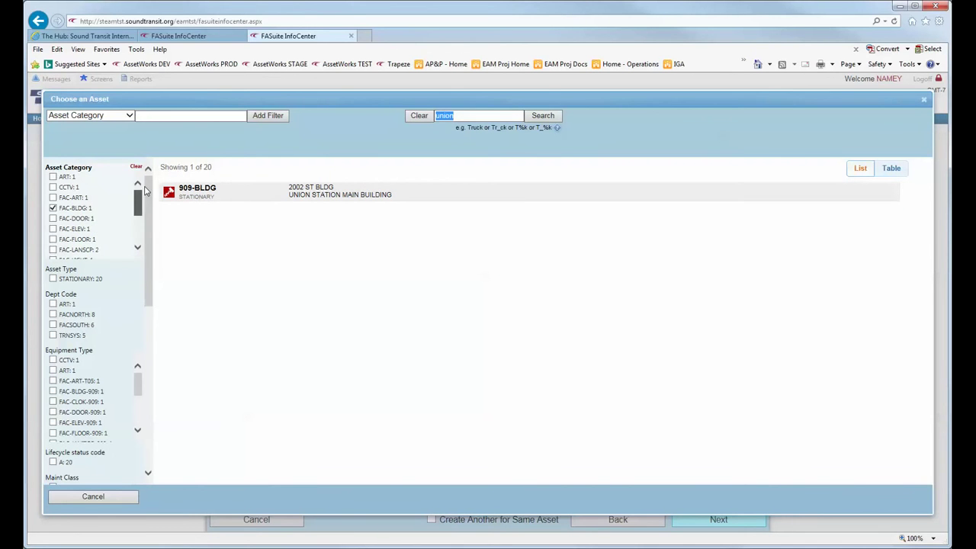
click(53, 208)
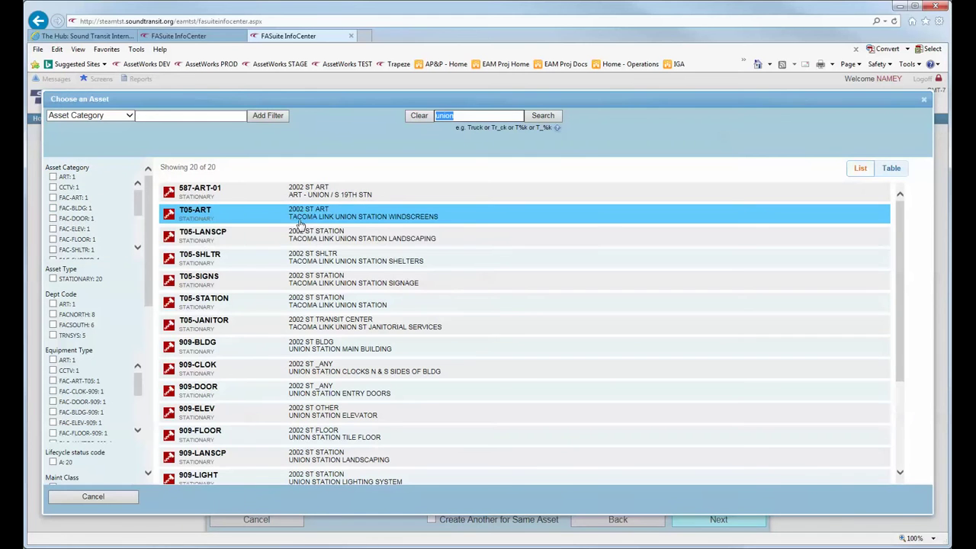
Step: View the asset results as a table, sort them by Model and by Asset ID, and return to the list view
click(897, 174)
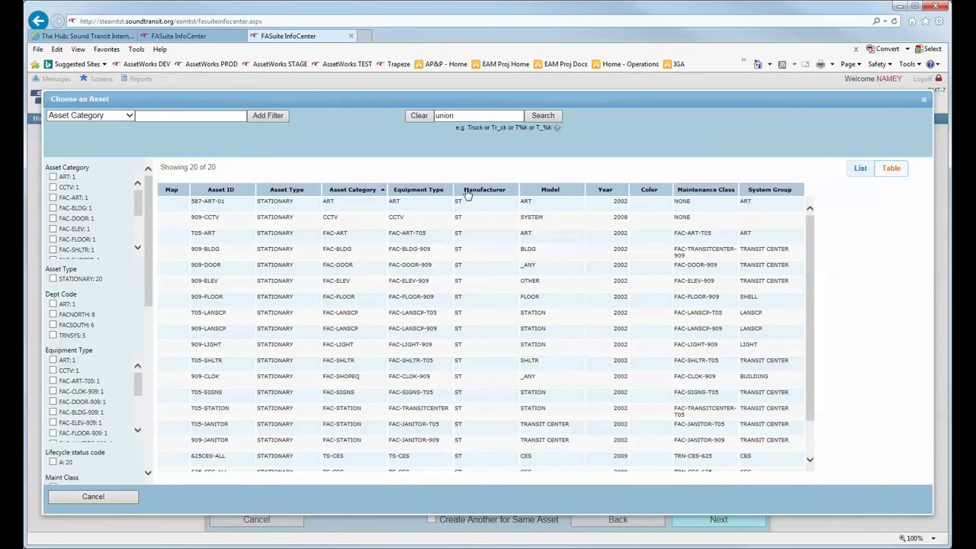
click(552, 190)
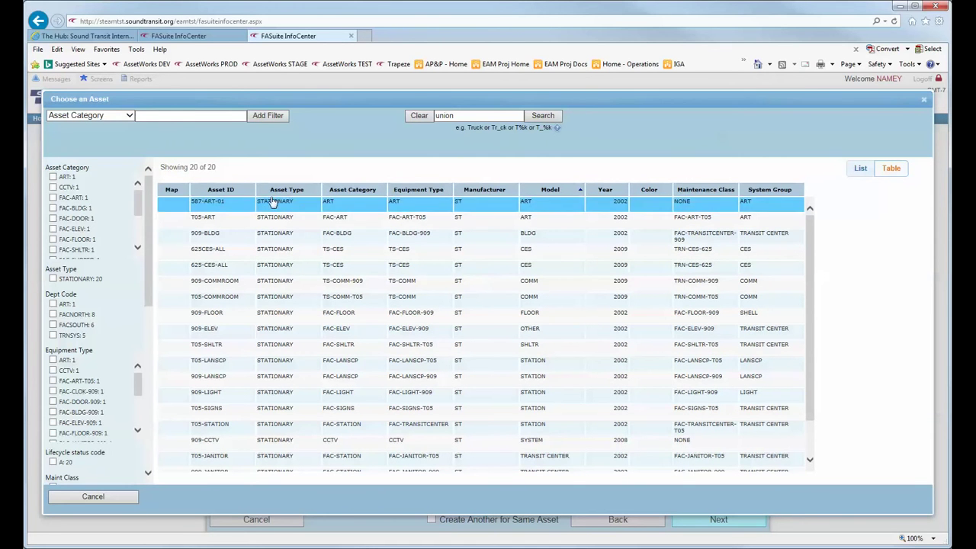
click(221, 190)
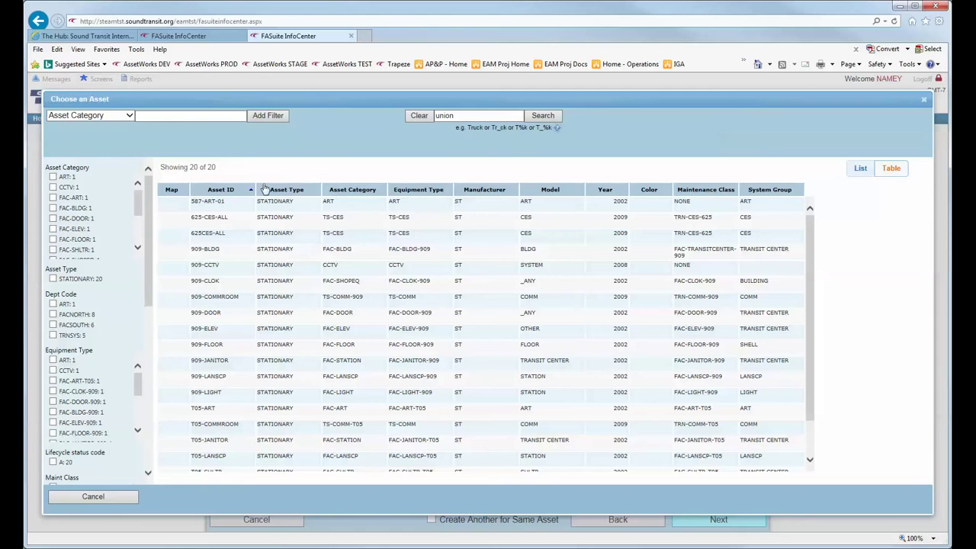
click(286, 196)
click(861, 168)
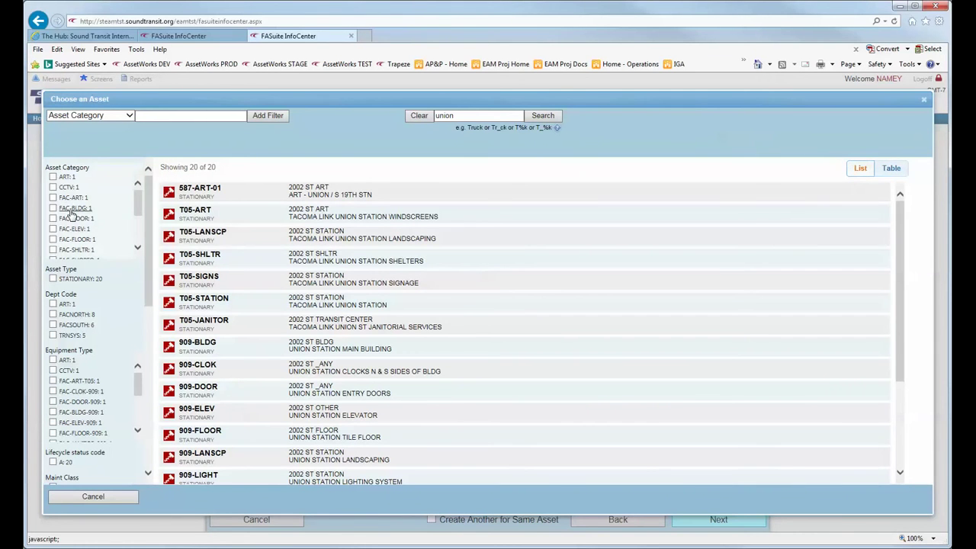
Step: Filter the assets by category FAC-BLDG and choose 909-BLDG, the Union Station main building
click(53, 208)
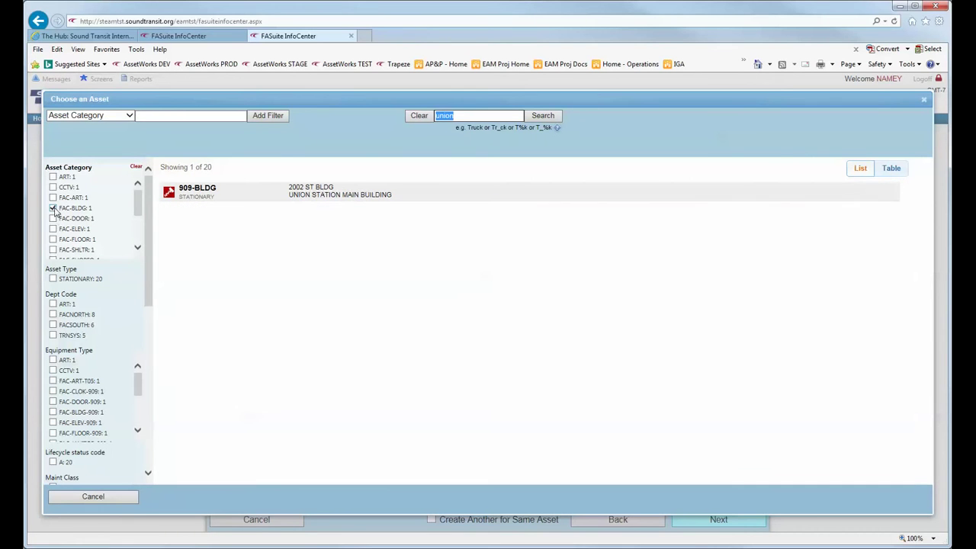
click(211, 201)
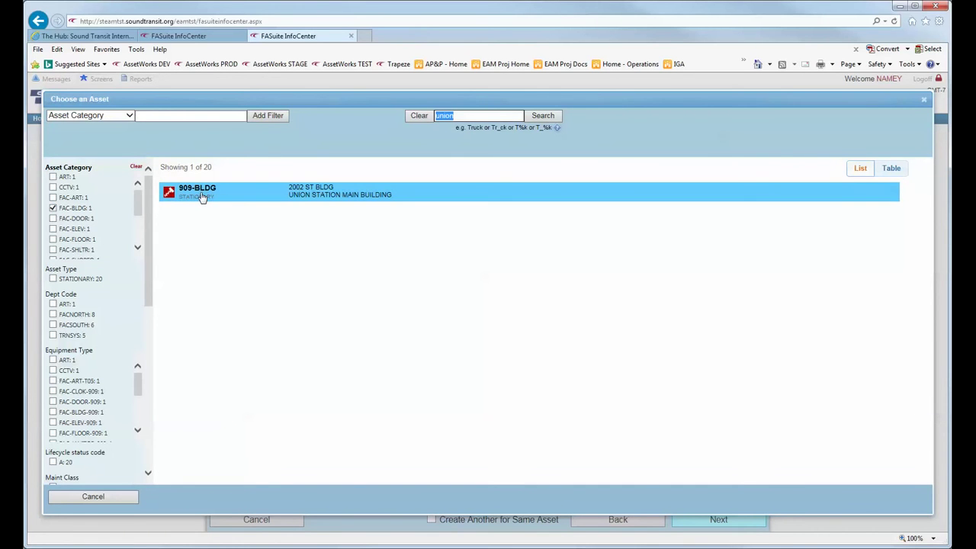
double_click(202, 197)
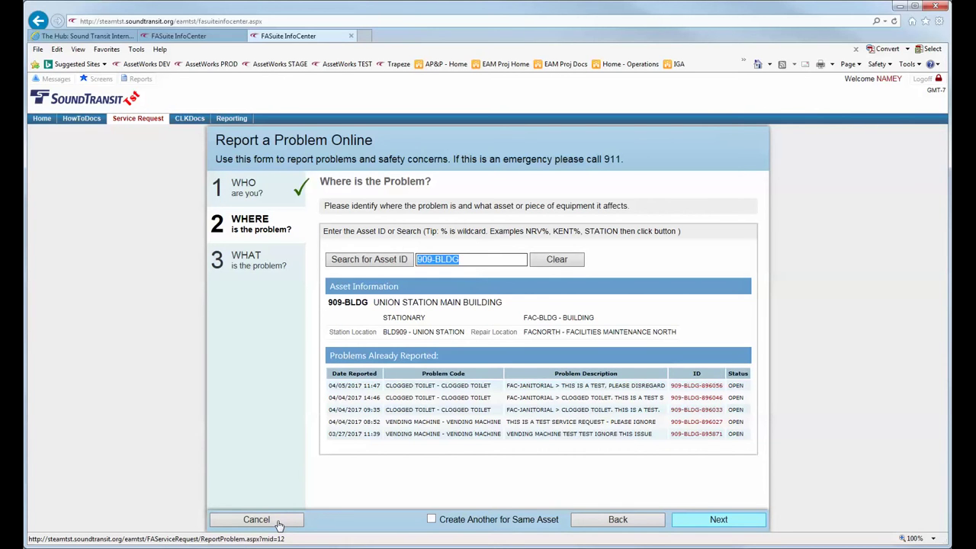
Step: Continue to the problem details and choose CLOGGED TOILET under FAC-JANITORIAL as the symptom code
click(717, 521)
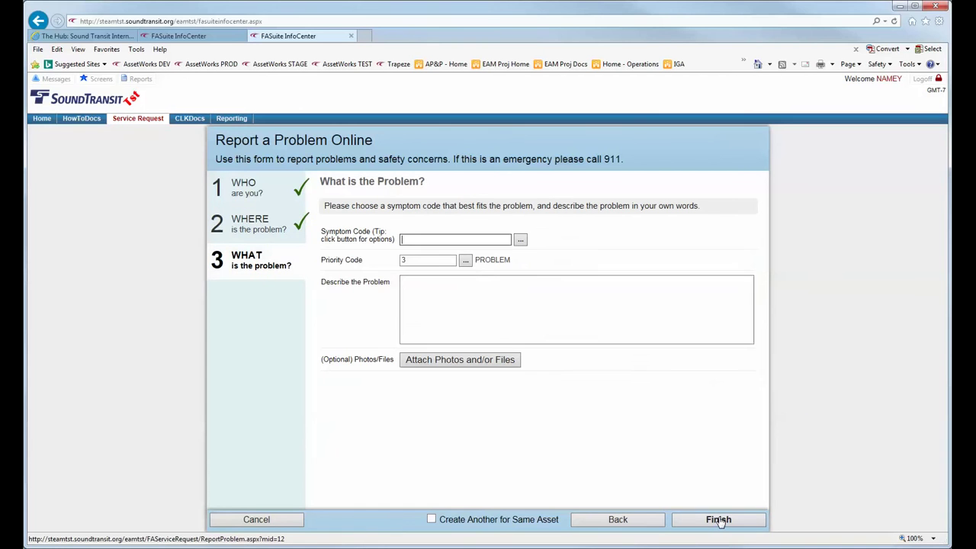
click(520, 242)
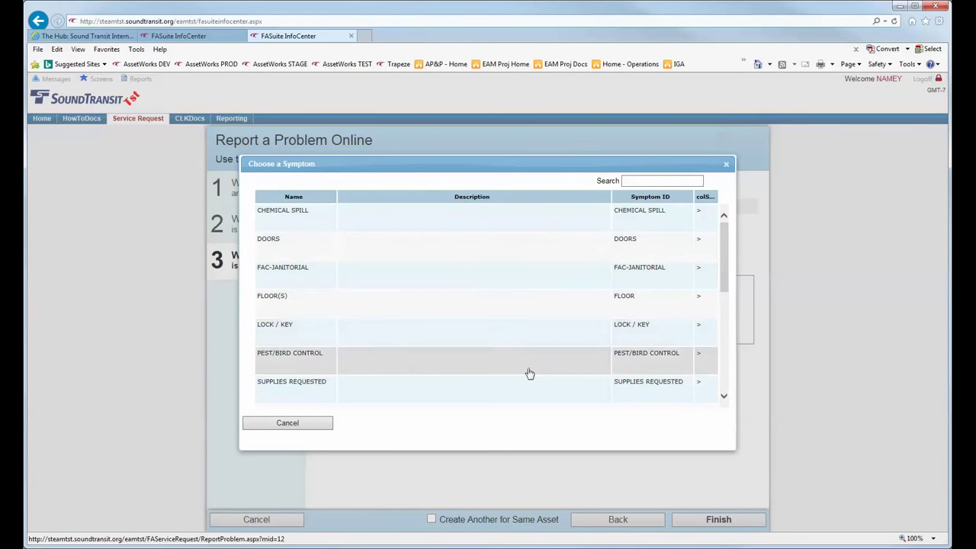
mouse_move(725, 284)
mouse_down()
mouse_move(725, 398)
mouse_move(745, 337)
mouse_move(730, 257)
mouse_up()
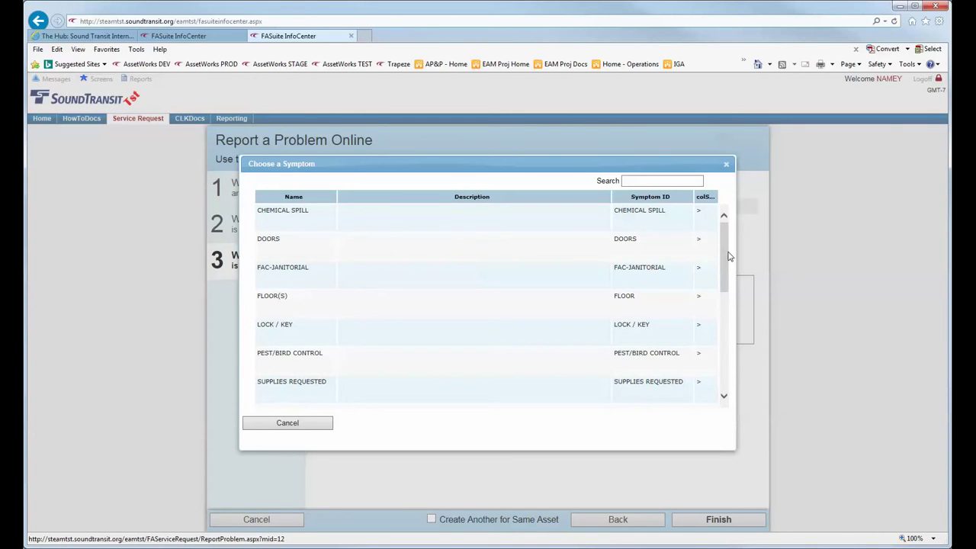
click(302, 275)
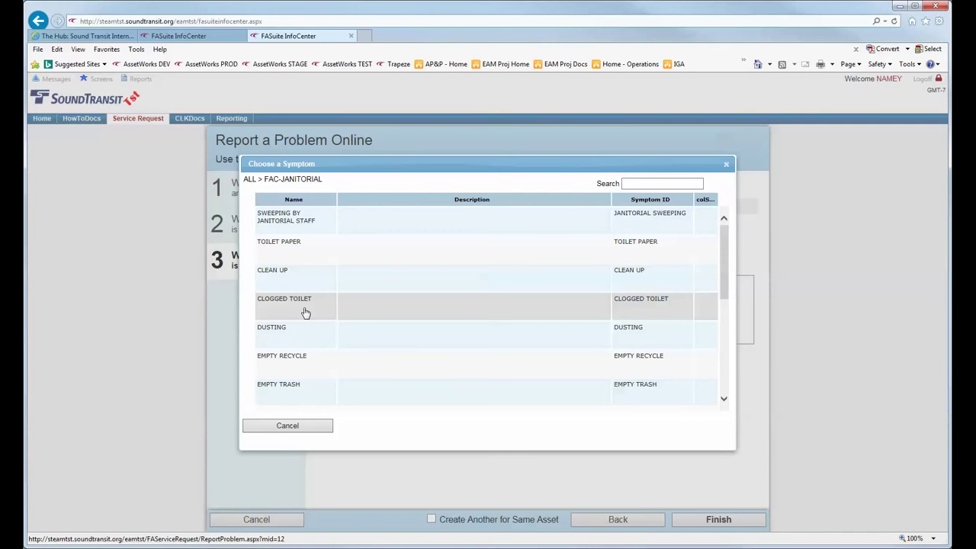
click(250, 181)
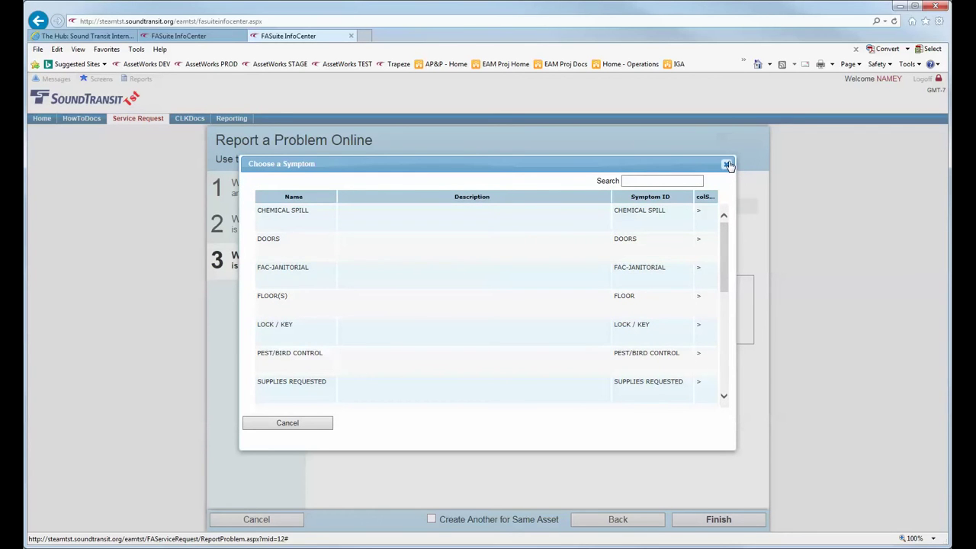
click(282, 273)
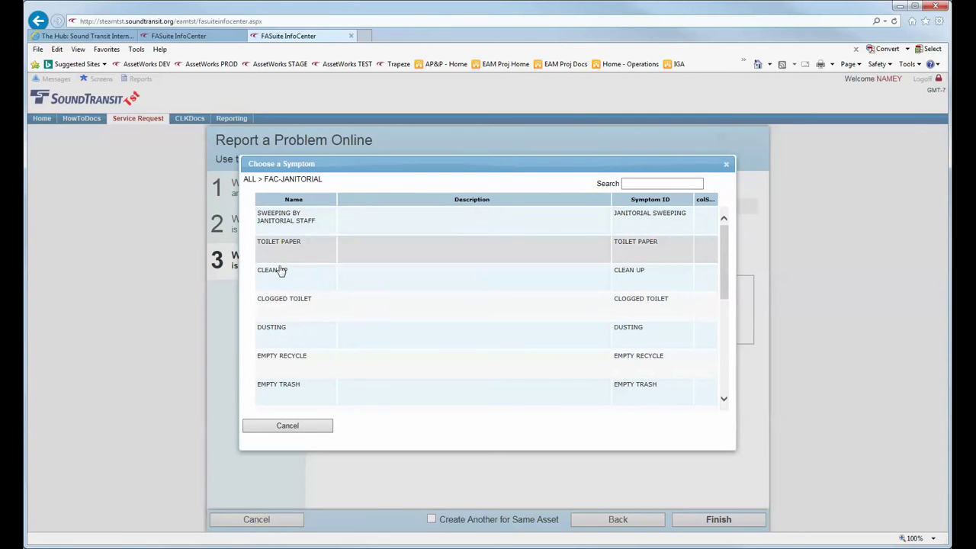
click(283, 304)
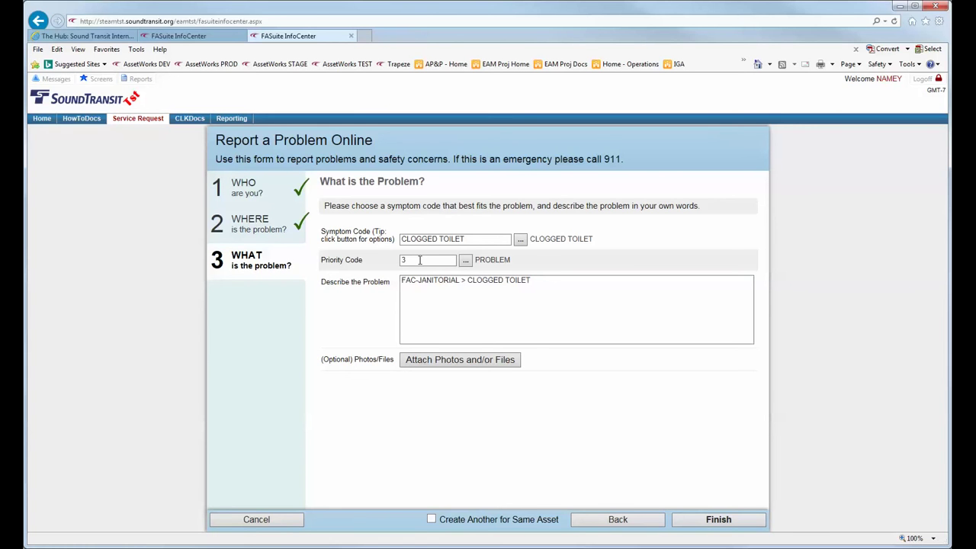
Step: Try priority codes 1, 2 and 4 for the problem, and set the priority code back to 3
click(419, 260)
drag(416, 260, 395, 260)
text(1)
key(Tab)
drag(427, 262, 395, 260)
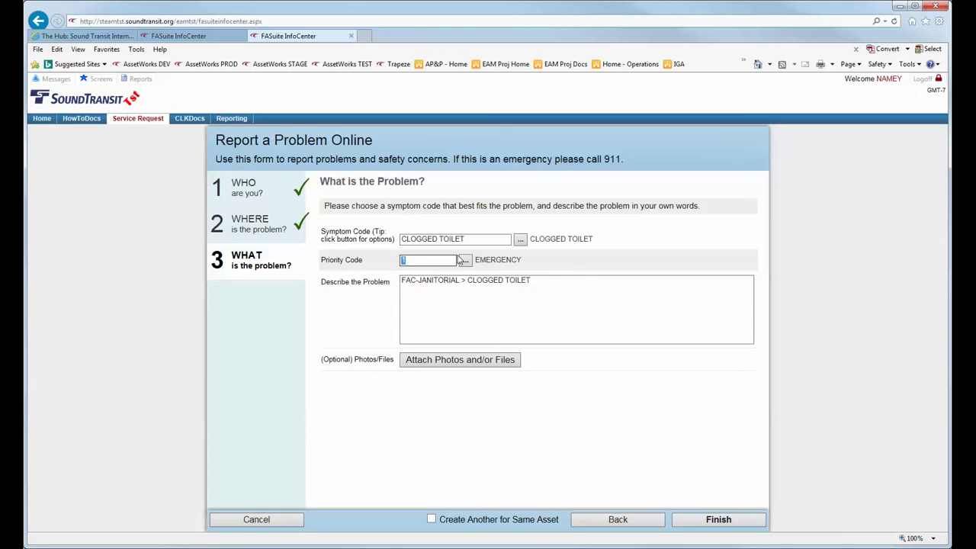
text(2)
key(Tab)
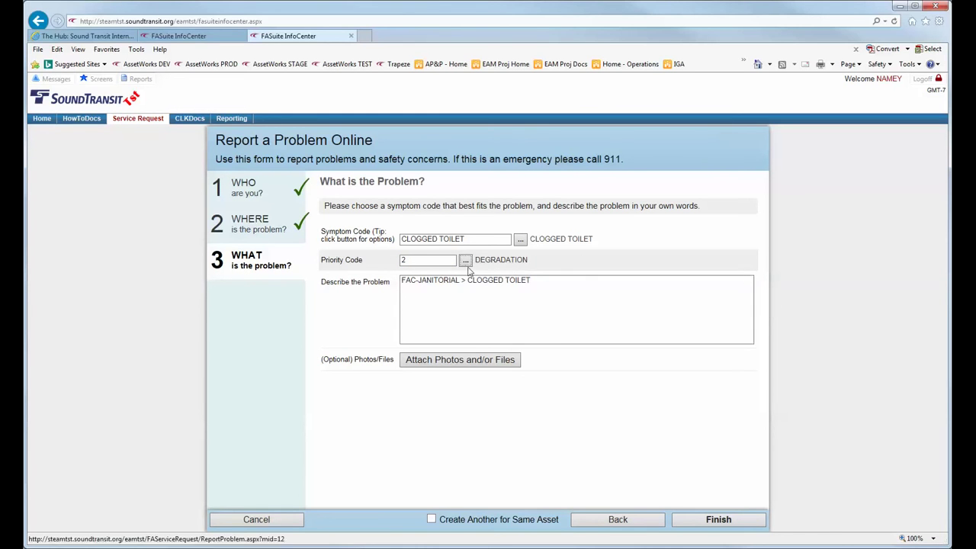
drag(424, 260, 397, 266)
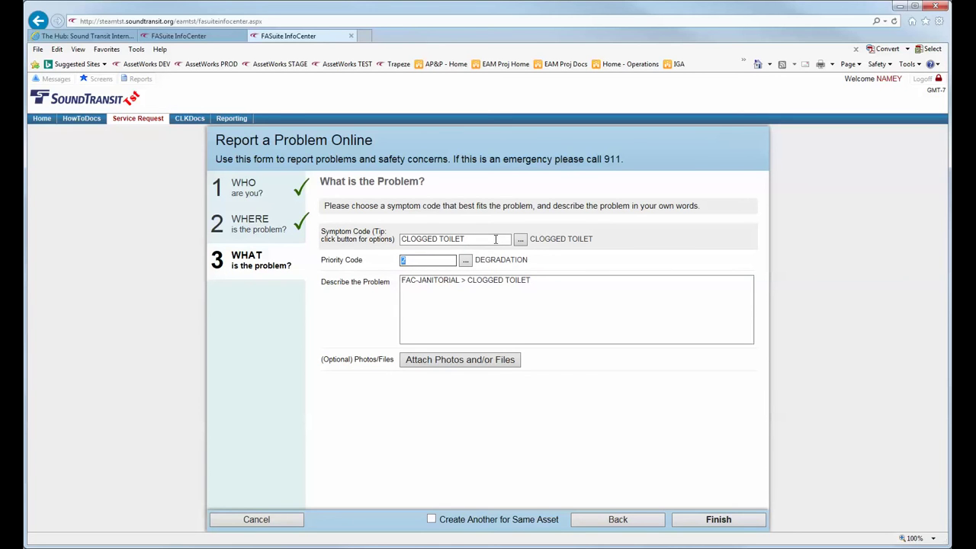
text(4)
key(Tab)
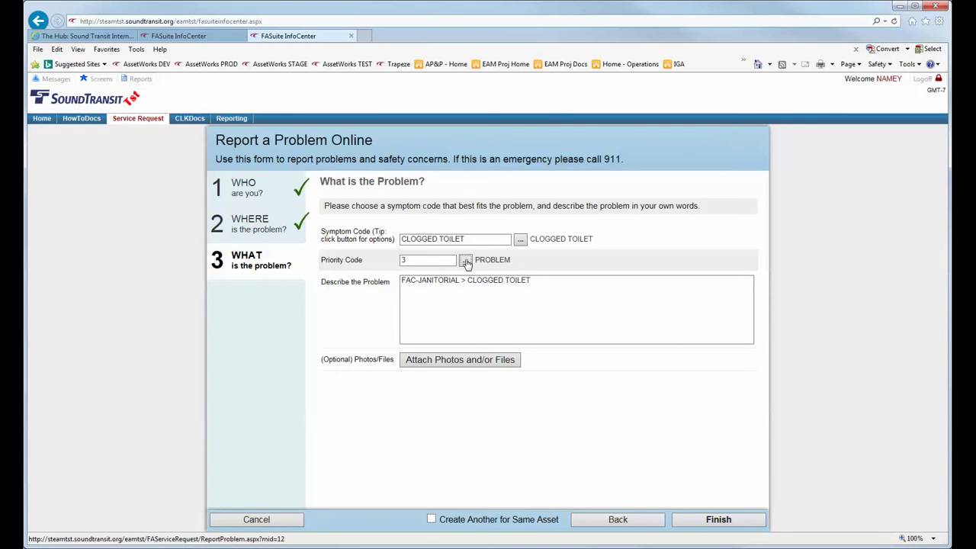
Step: Look up all available priority codes without a filter, and close the list without choosing another one
click(466, 262)
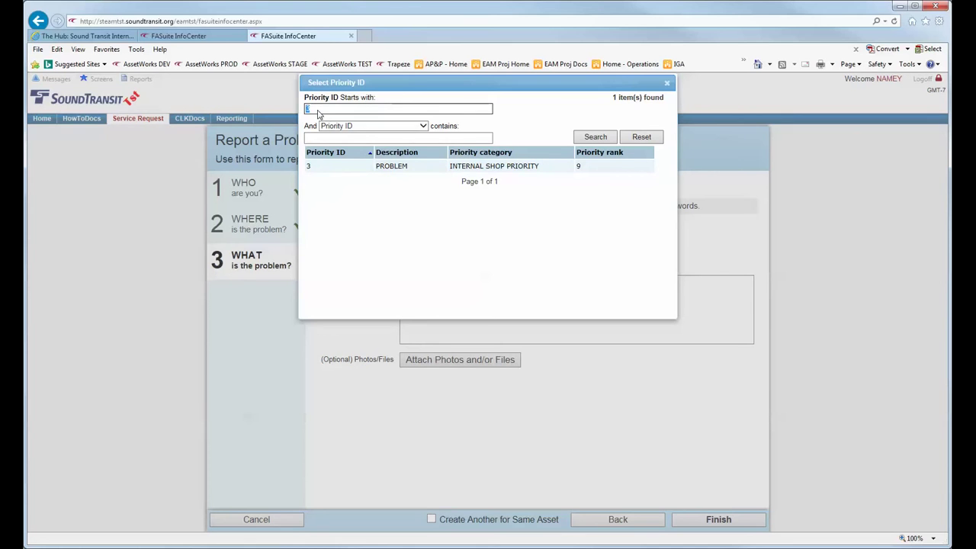
key(BackSpace)
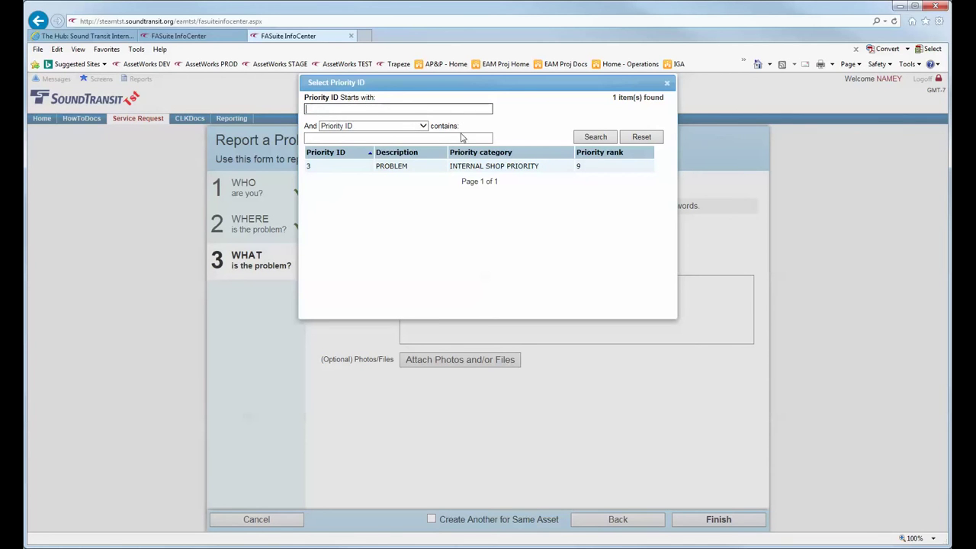
click(595, 138)
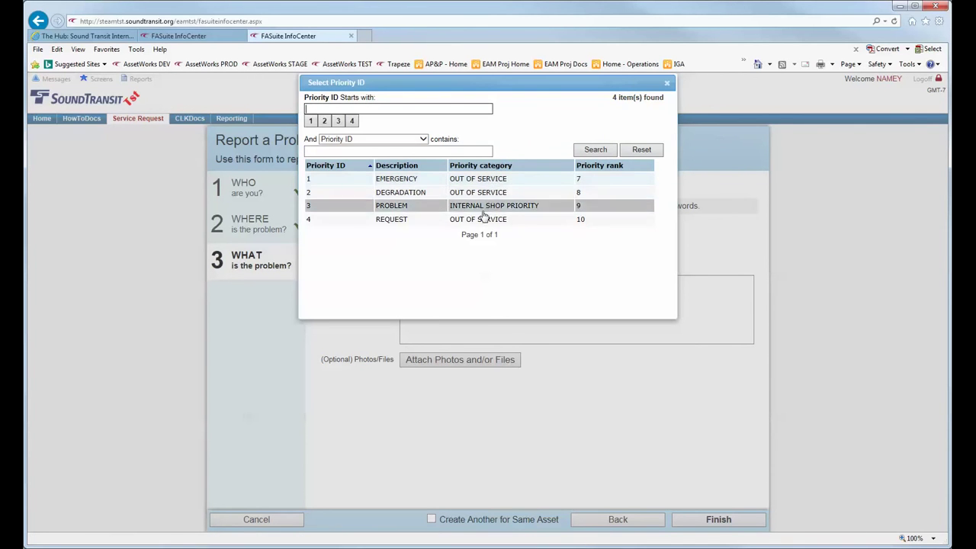
click(668, 83)
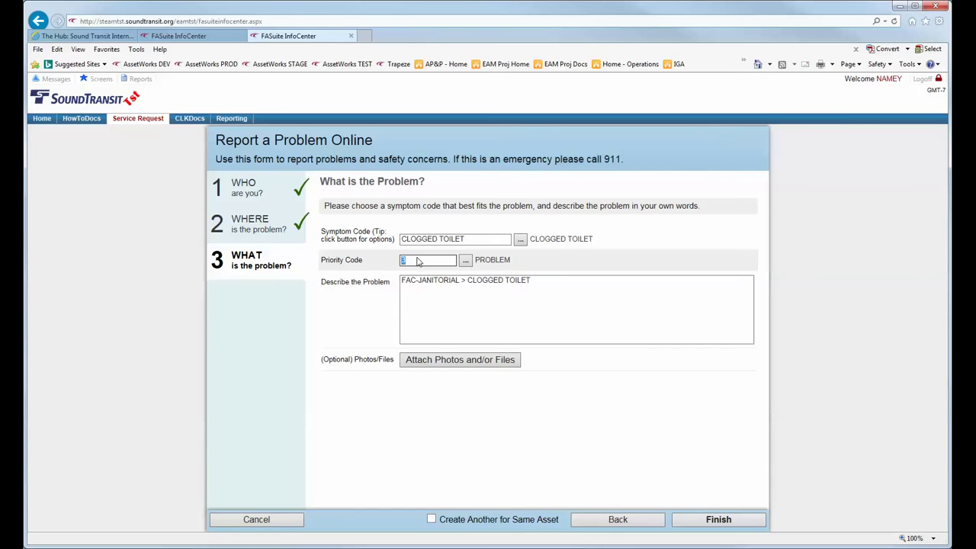
Step: Append "MEN'S ROOM, 2ND FLOOR, EAST SIDE, BACK STALL. HAS OVERFLOWN, NOT CURRENTLY, WALL DAMAGED." to the problem description
click(549, 281)
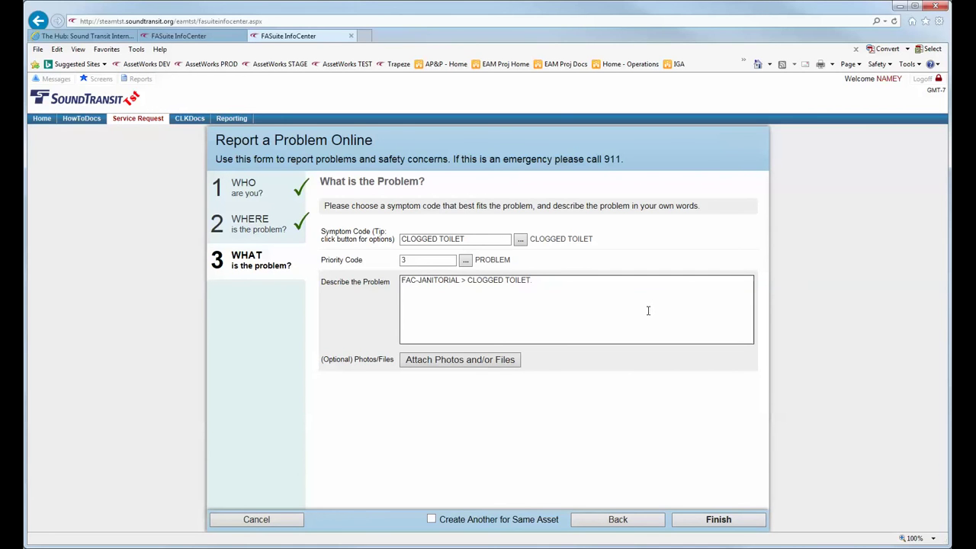
text(MEN'S ROOM, 2ND FLOOR, E)
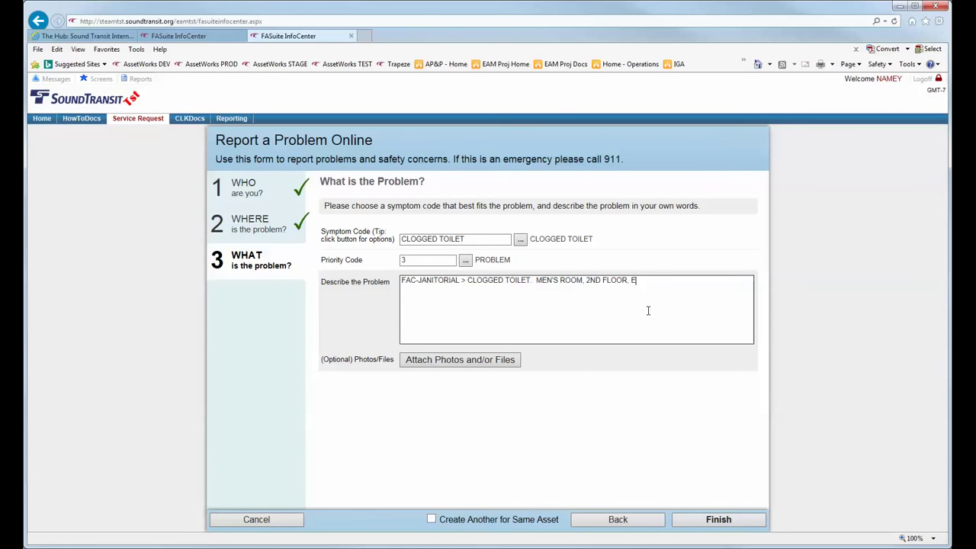
text(AST SIDE, BACK STALL.  HA)
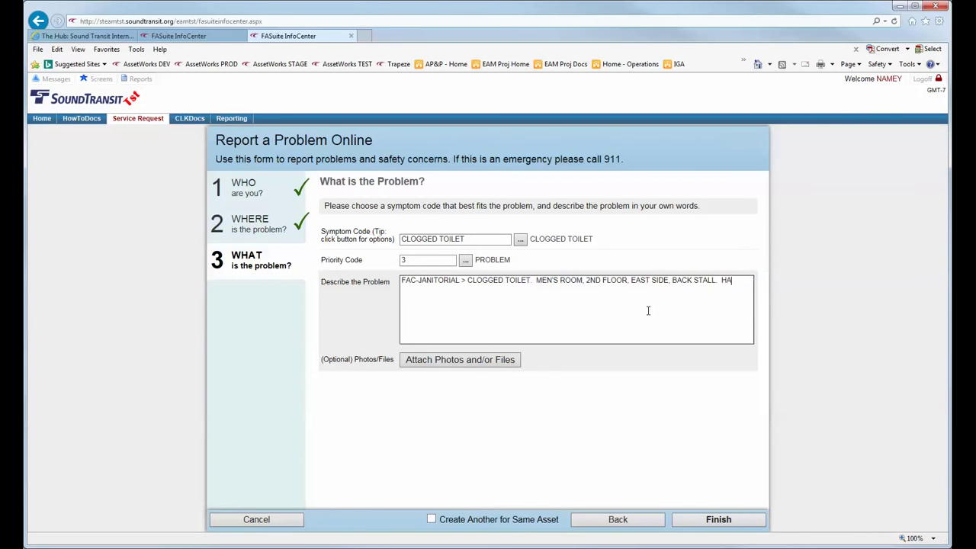
text(S OVERFLO)
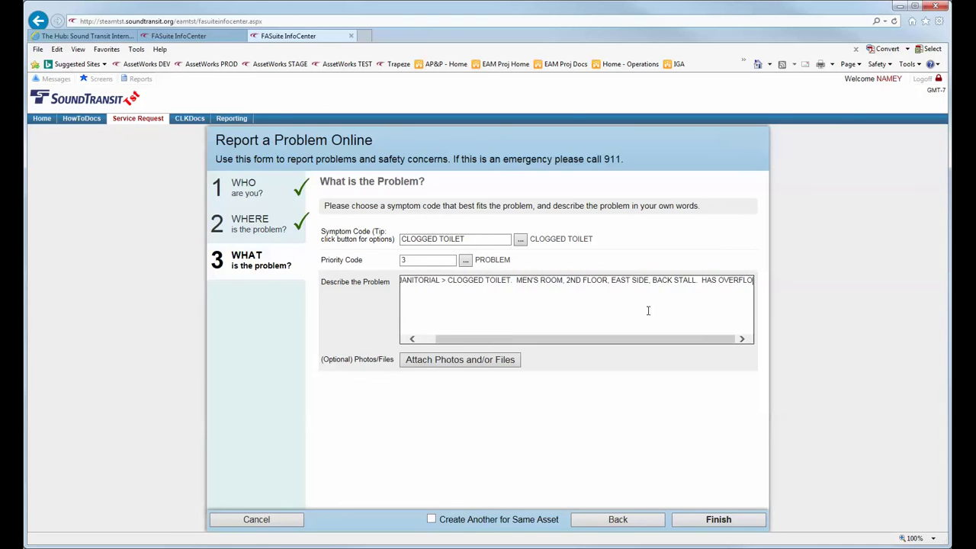
text(WN,)
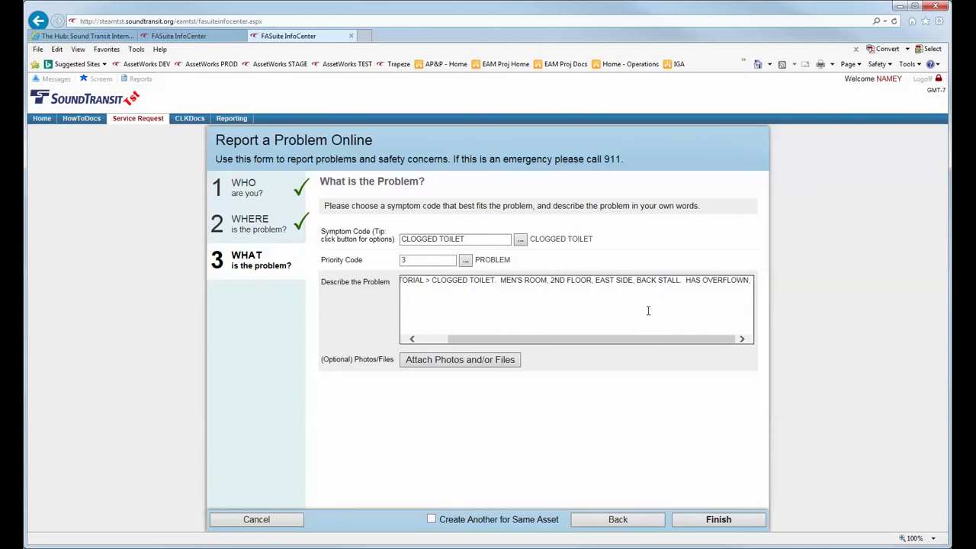
text( NUT CURRE)
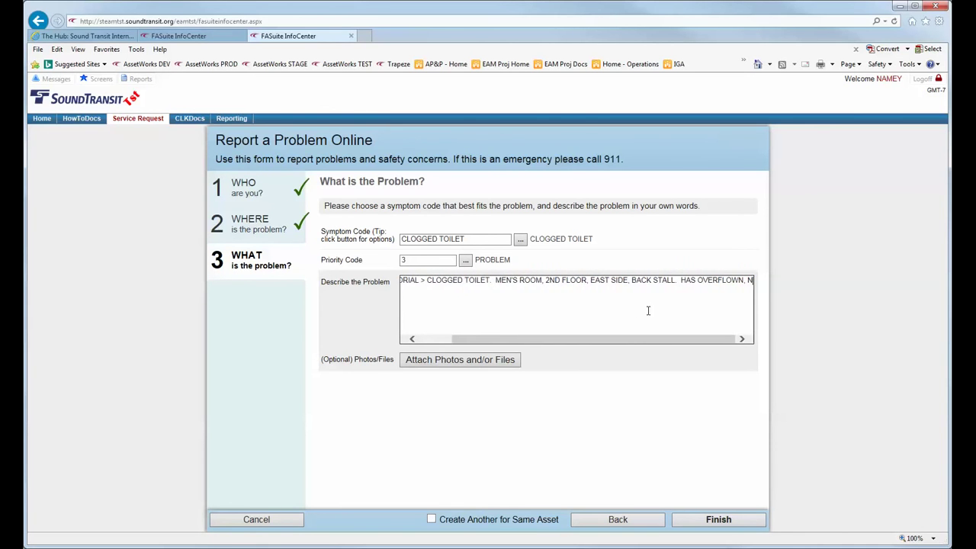
text(NTL)
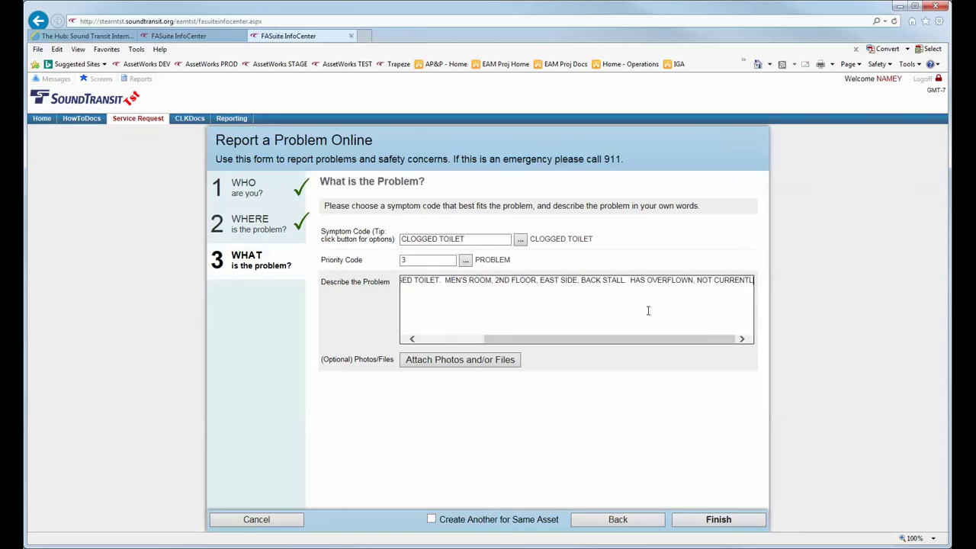
text(Y.  WALL)
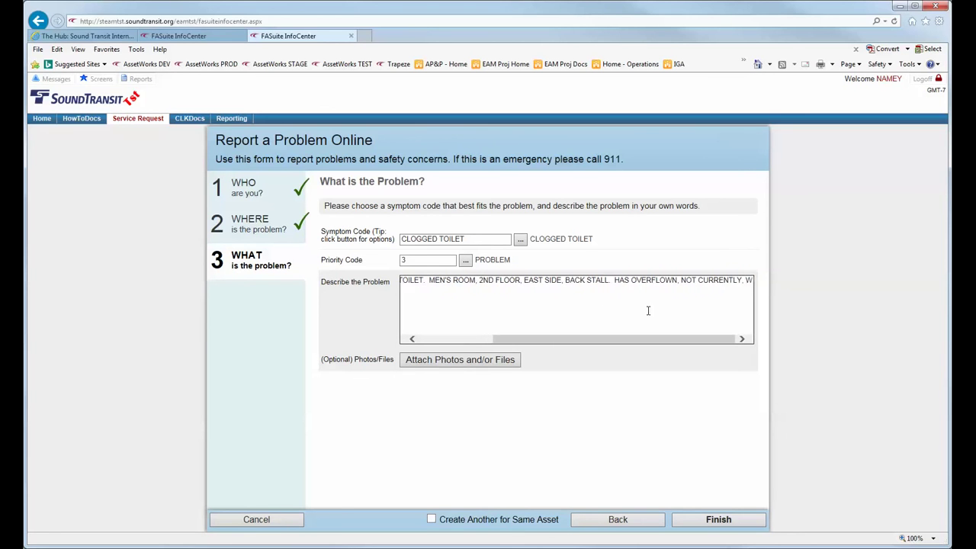
text( DA)
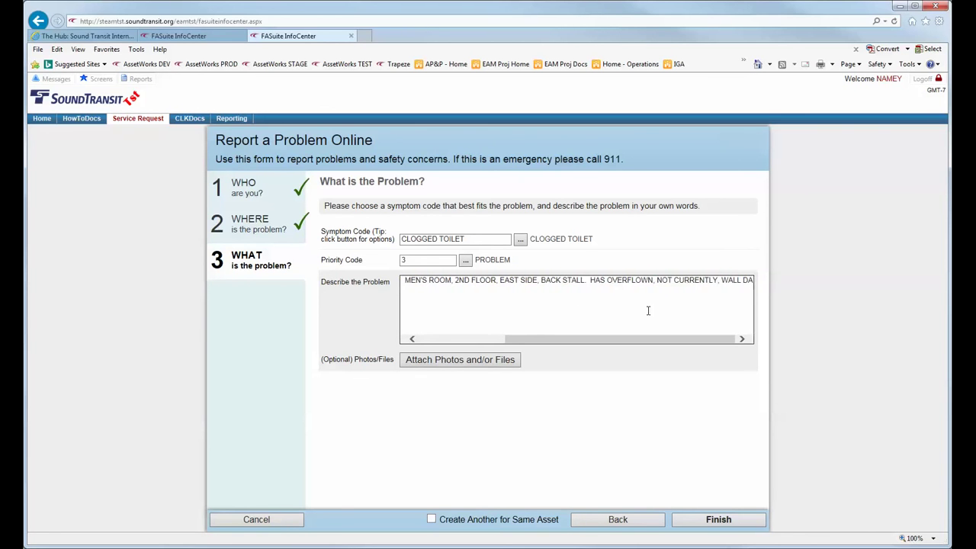
text(MAGED.)
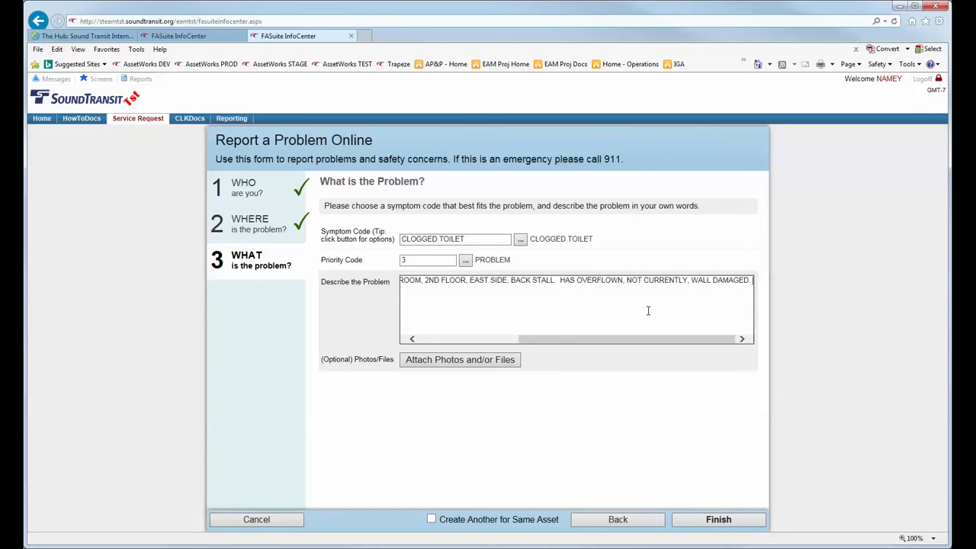
Step: Add the sentence STALL IS BLOCKED AND SIGNED "OUT OF ORDER" to the end of the problem description
text(STALL I)
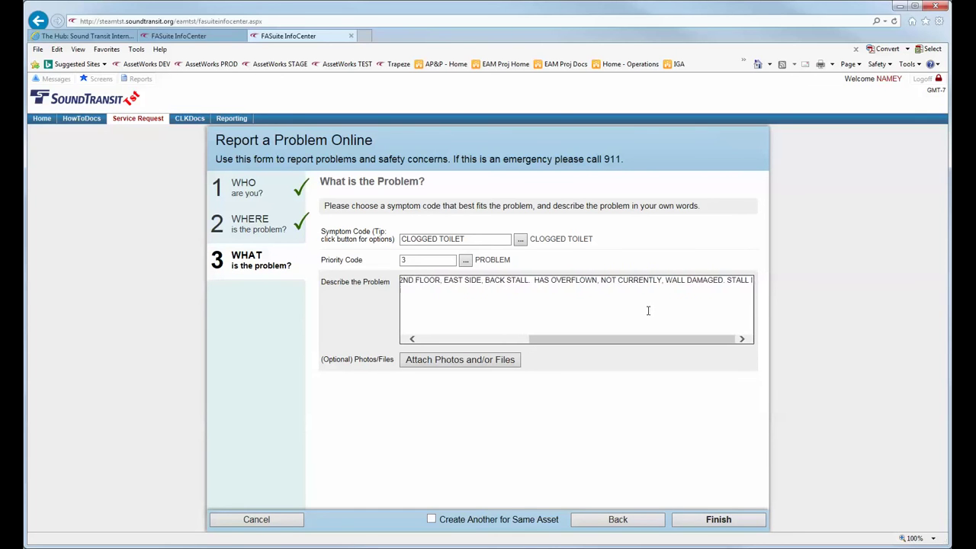
text(S BLOCKED AND S)
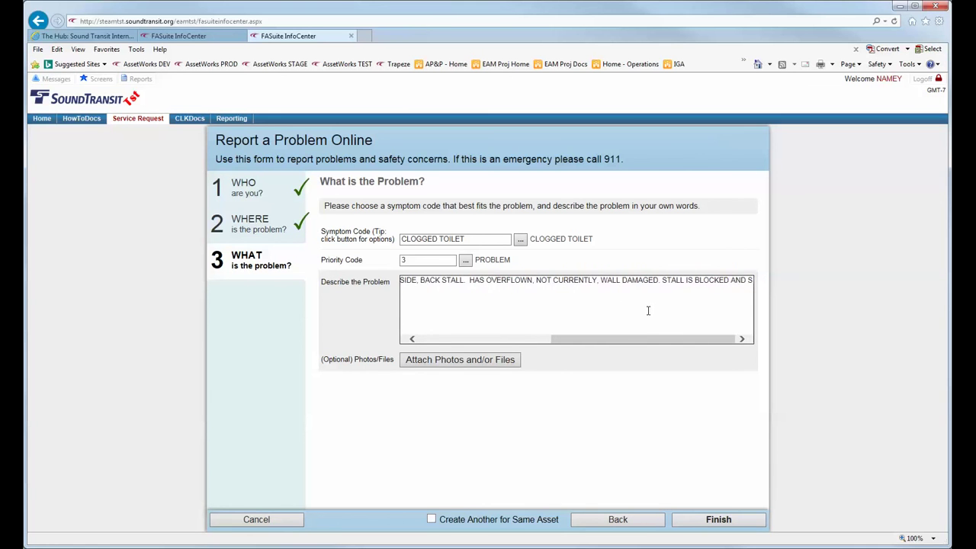
text(IGNED "OU)
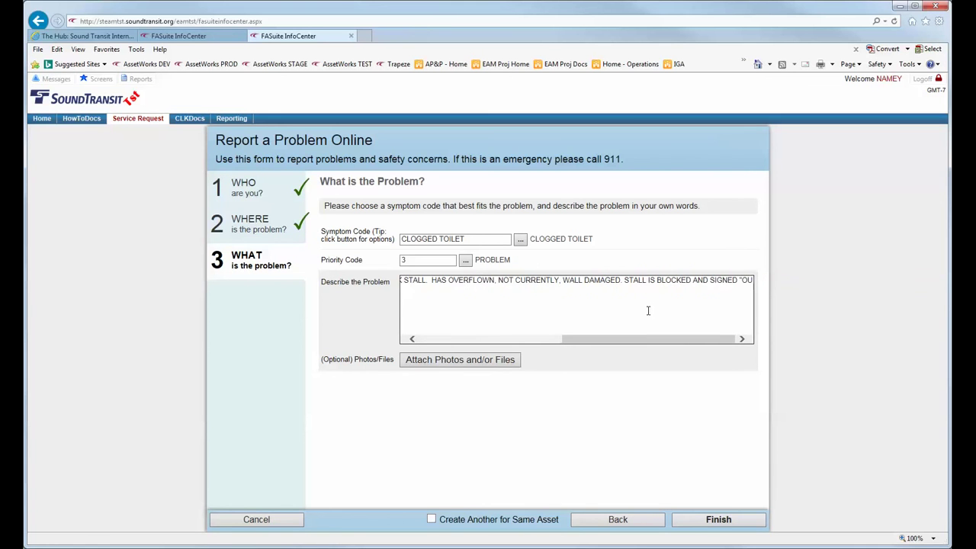
text(T OF)
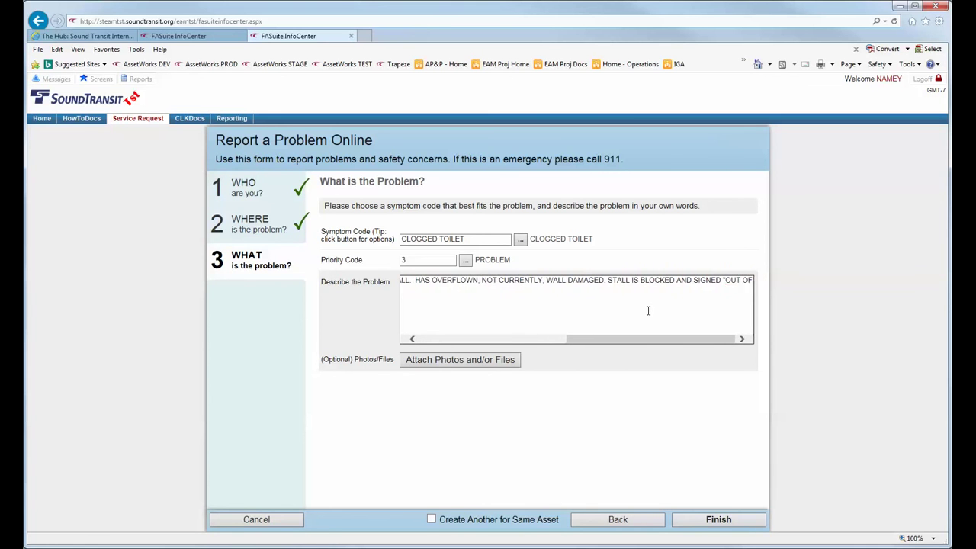
text( ORDER")
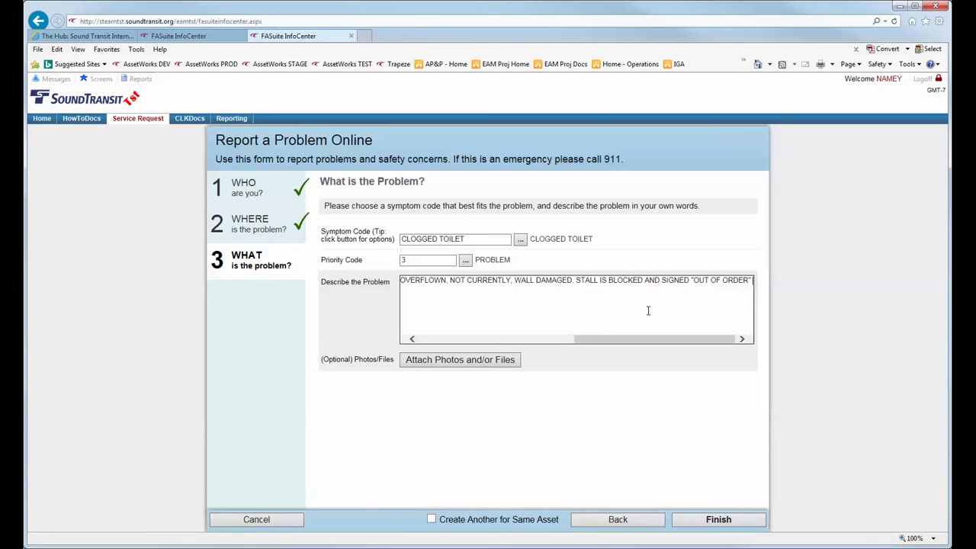
Step: View the options for attaching photos or files to the request, and leave without attaching anything
click(459, 365)
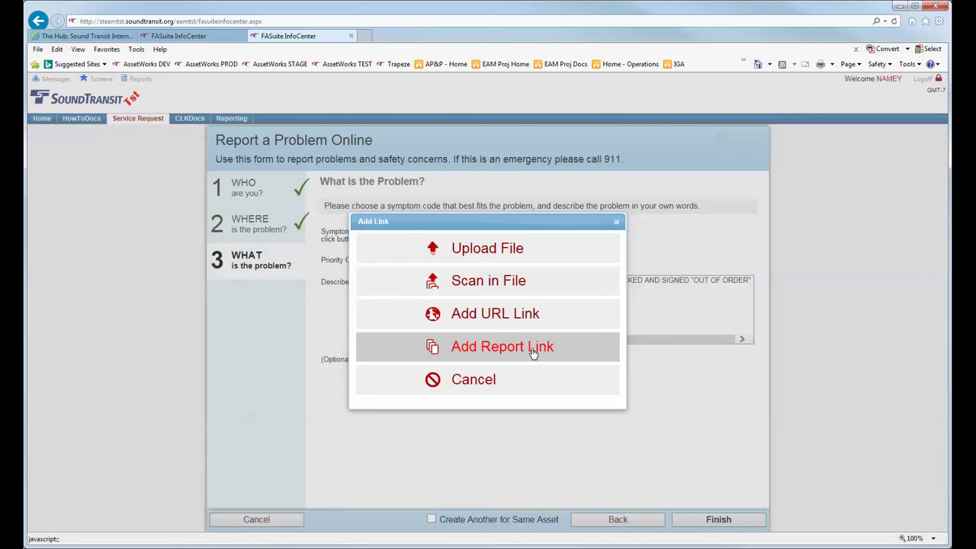
click(491, 388)
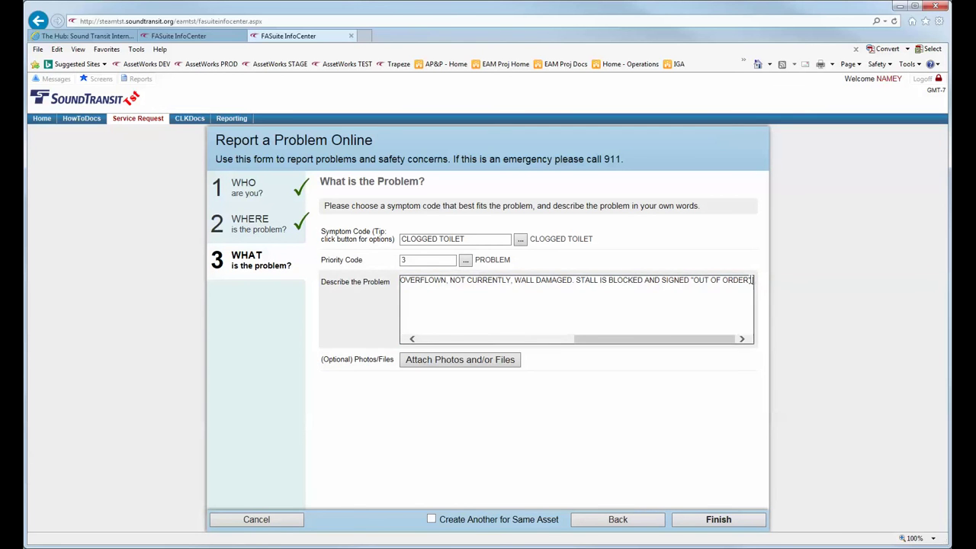
Step: Replace the description text after "FAC-JANITORIAL > CLOGGED TOILET." with "THIS IS JUST A TEST. PLEASE DISREGARD."
drag(753, 280, 547, 282)
text(TH)
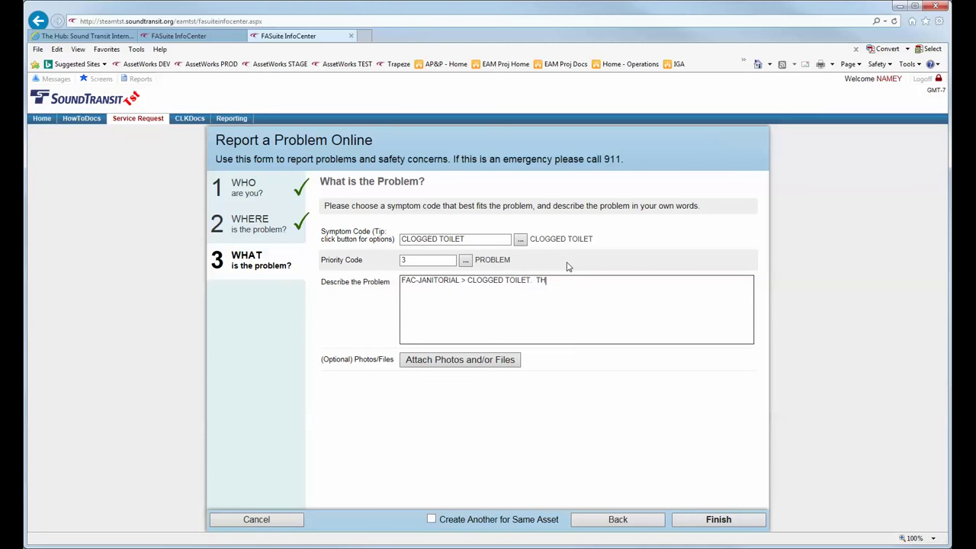
text(IS IS JUST A TEST )
text(  PLEASE DISREGARD.)
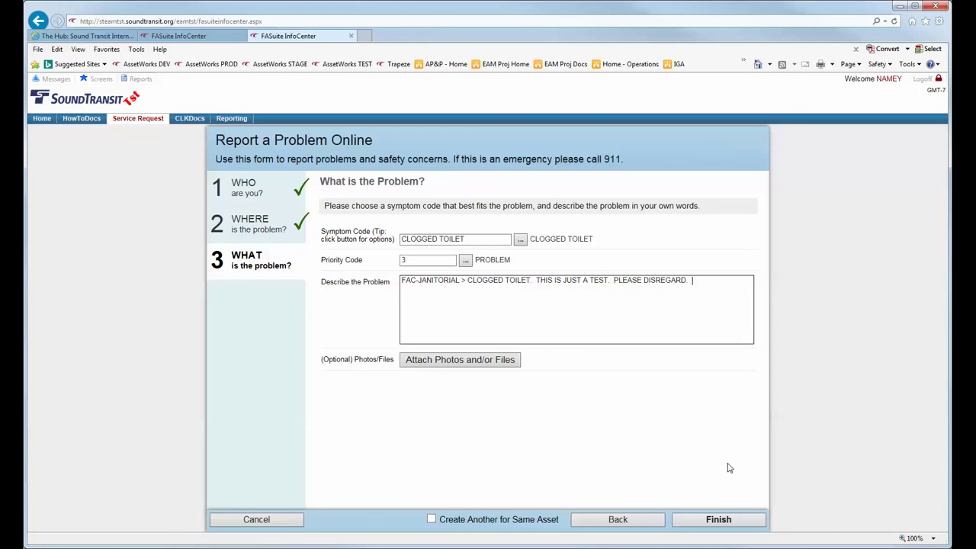
Step: Turn the option to create another request for the same asset on and off again, and submit the service request
click(431, 519)
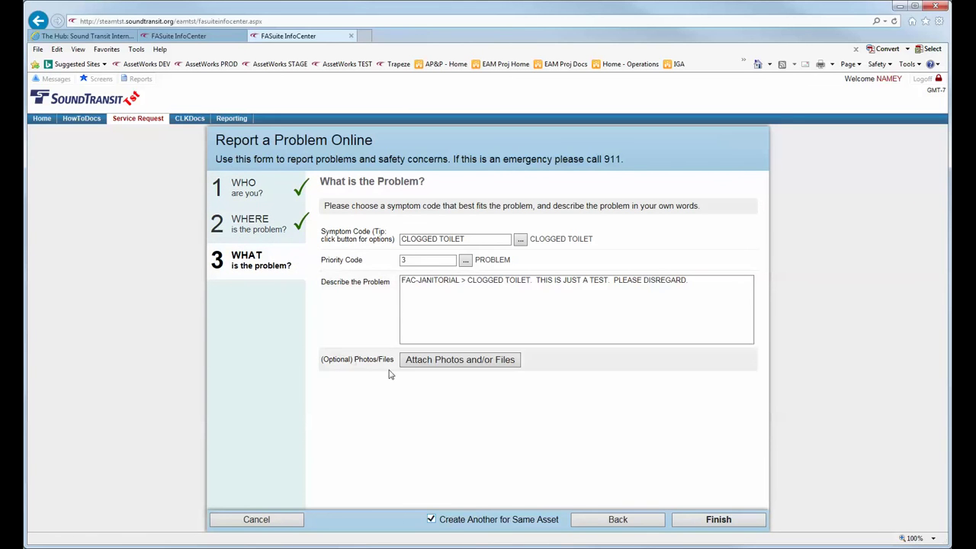
click(431, 521)
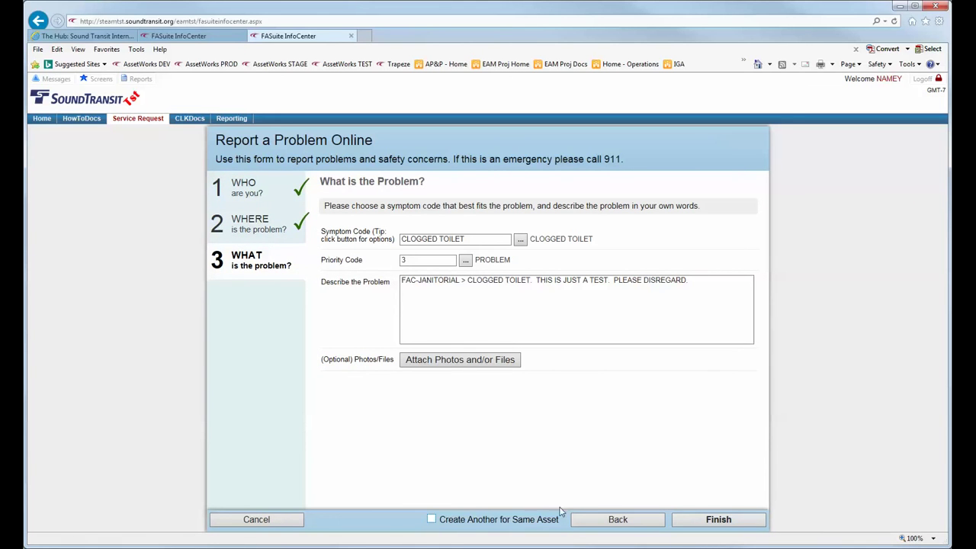
click(700, 525)
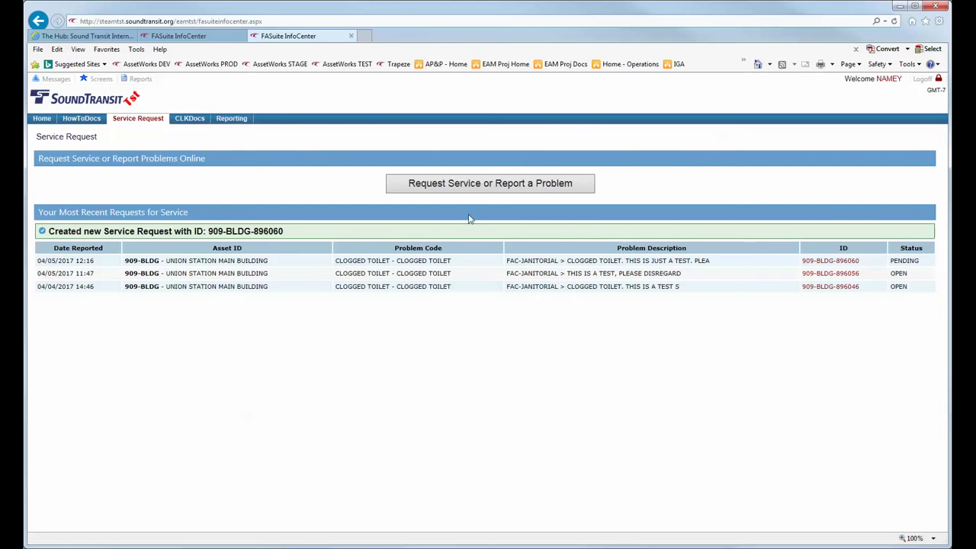
Step: Visit the HowToDocs page and return to the Service Request page to refresh the recent requests
click(88, 120)
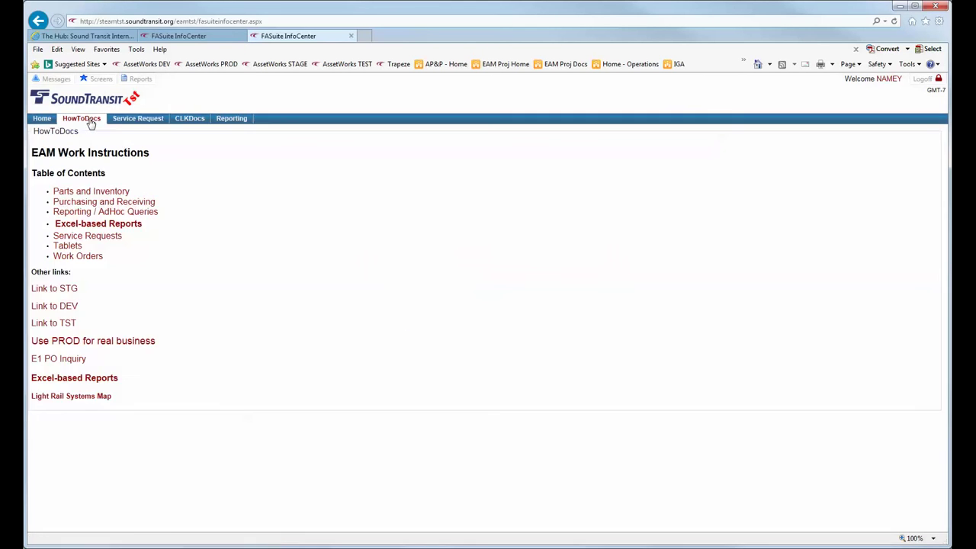
click(151, 123)
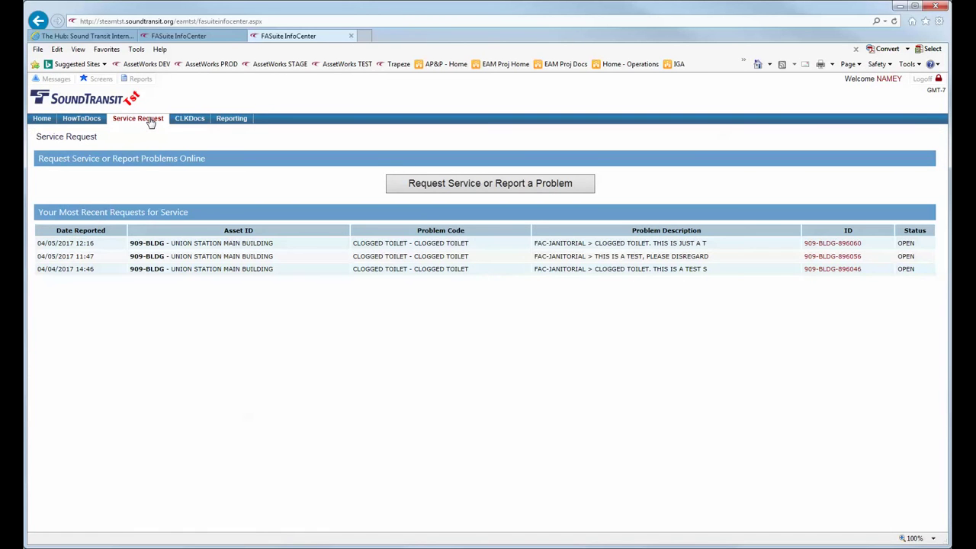